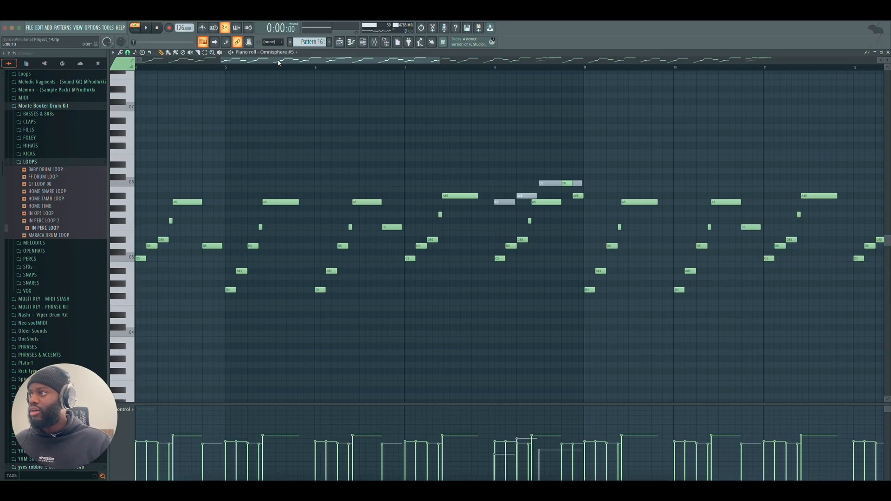
- Play back the Omnisphere #5 melody of Pattern 16 from the first bar in the piano roll
{"action": "left_click_drag", "start_coordinate": [278, 62], "coordinate": [124, 64]}
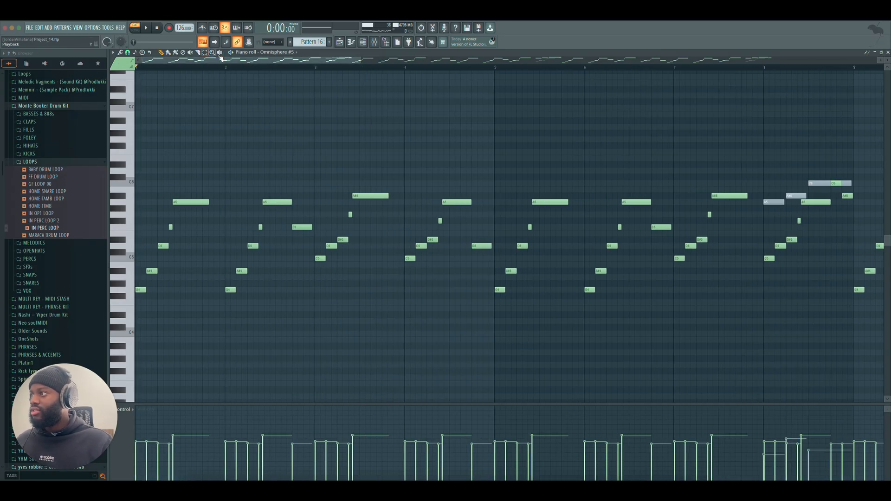
{"action": "key", "text": "space"}
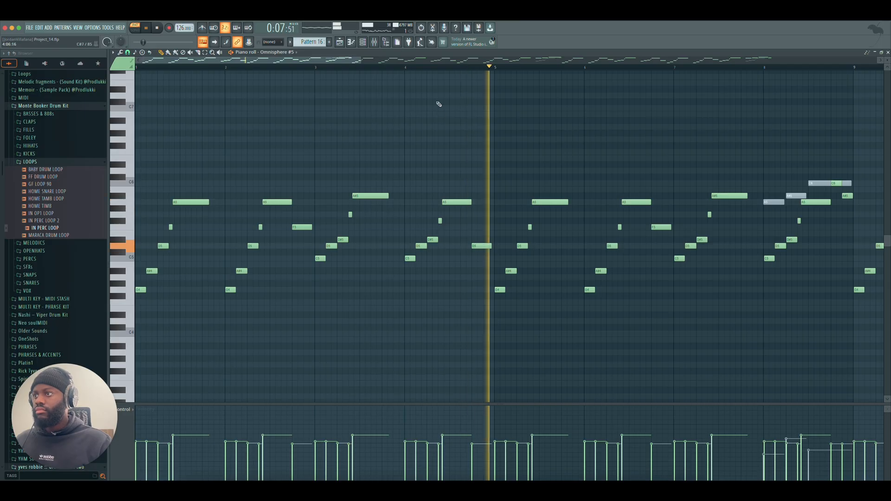
{"action": "scroll", "coordinate": [590, 70], "scroll_direction": "down", "scroll_amount": 4}
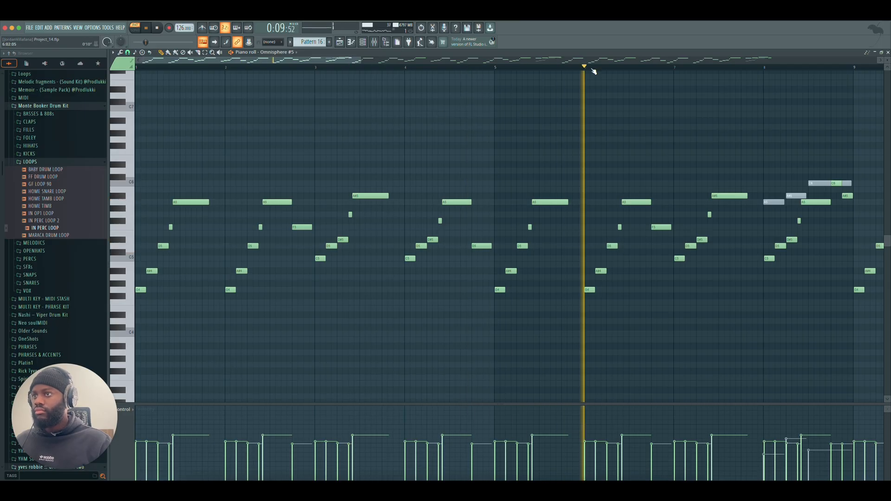
{"action": "scroll", "coordinate": [592, 69], "scroll_direction": "down", "scroll_amount": 2}
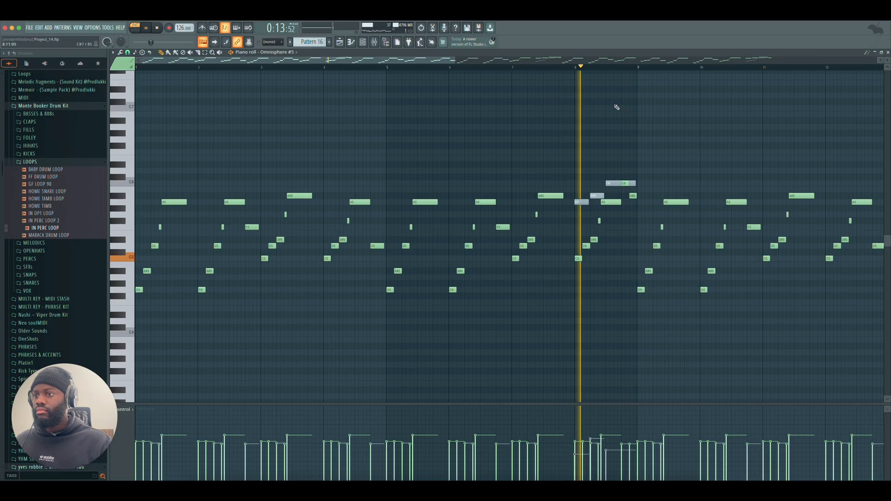
{"action": "key", "text": "space"}
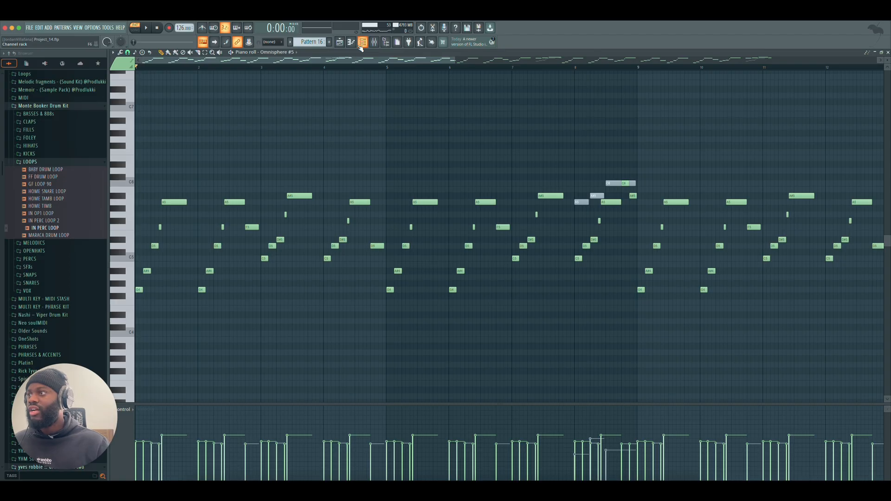
- Open Pattern 1's Omnisphere chords in the piano roll from the first bar and audition the chords in bars 1 to 4
{"action": "left_click", "coordinate": [340, 43]}
{"action": "double_click", "coordinate": [343, 82]}
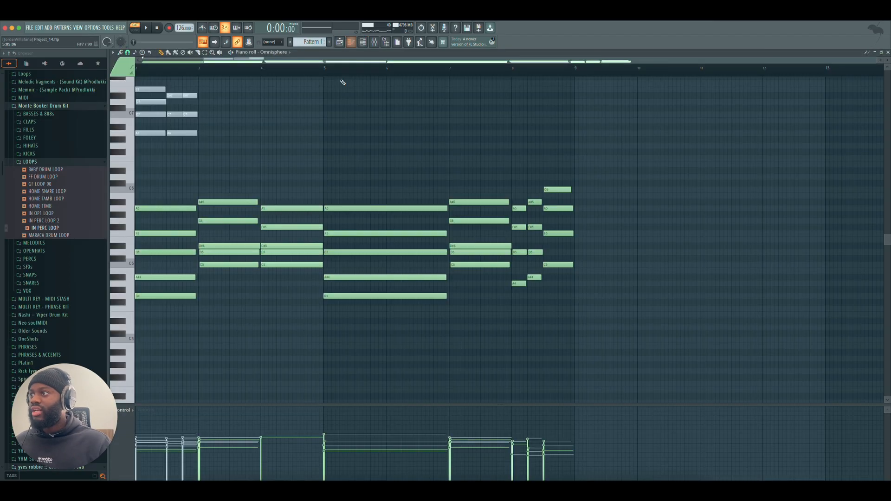
{"action": "left_click_drag", "start_coordinate": [329, 63], "coordinate": [185, 64]}
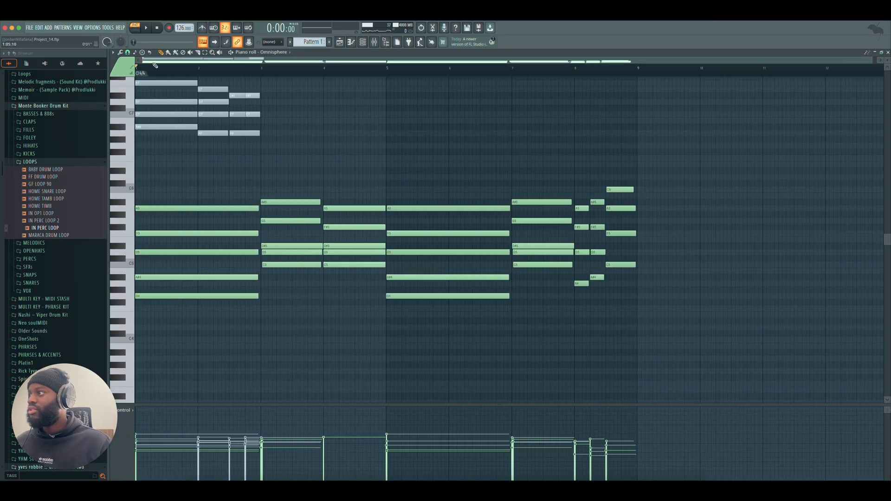
{"action": "left_click", "coordinate": [220, 52]}
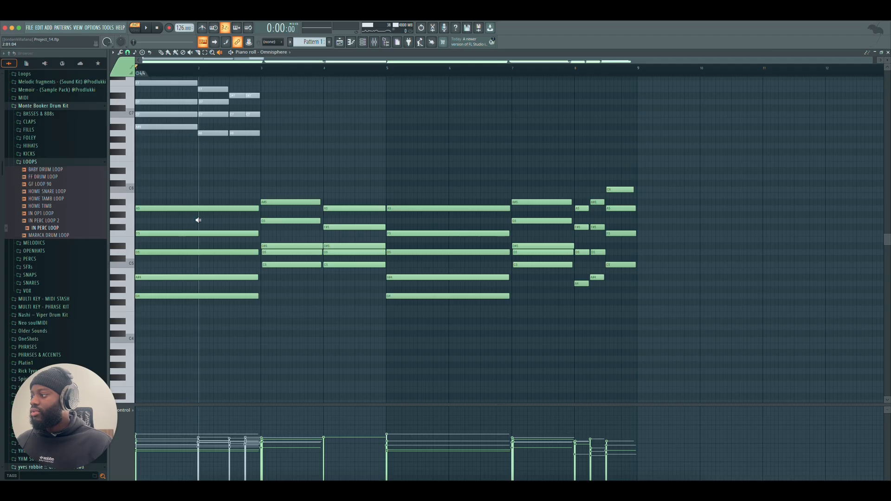
{"action": "left_click", "coordinate": [199, 220]}
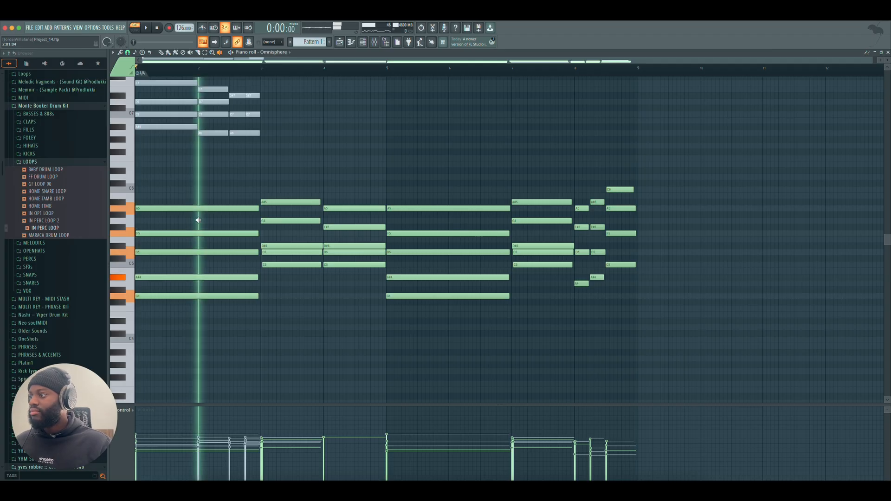
{"action": "left_click", "coordinate": [295, 229]}
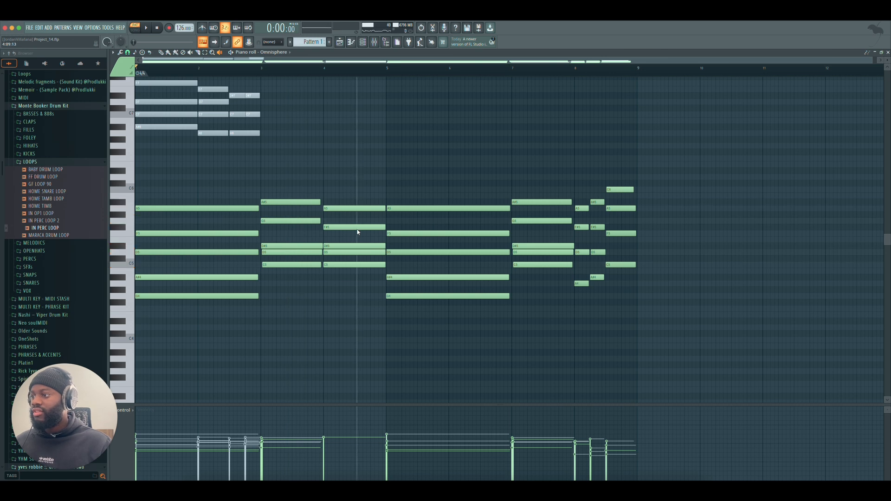
{"action": "left_click", "coordinate": [358, 229]}
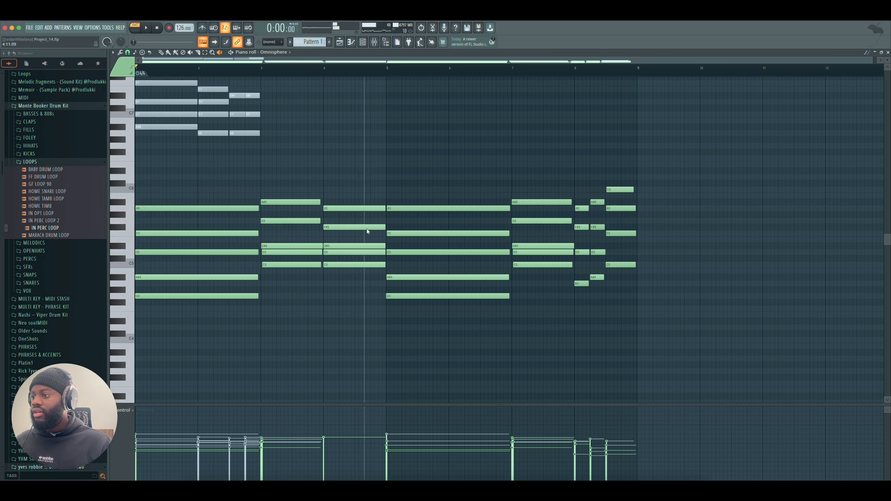
- Audition the remaining Pattern 1 chords from bar 5 through bar 8, including the three short closing chords, and replay the opening chord
{"action": "left_click", "coordinate": [441, 235]}
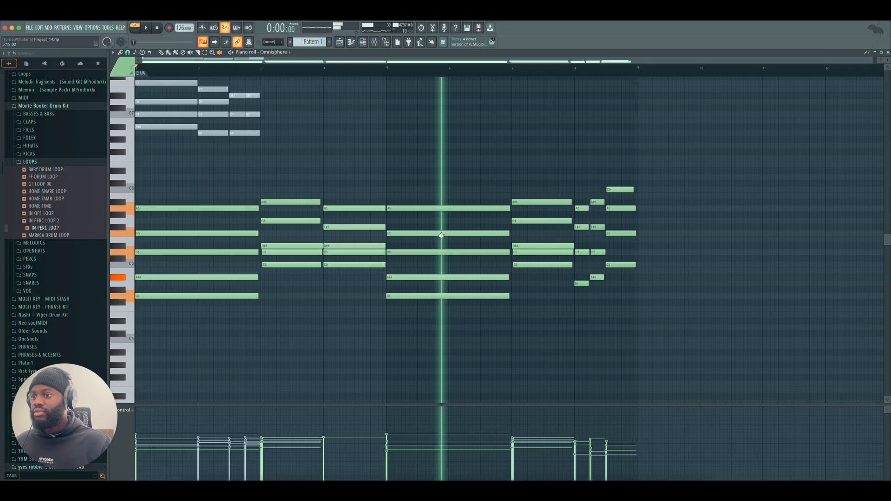
{"action": "left_click", "coordinate": [535, 245]}
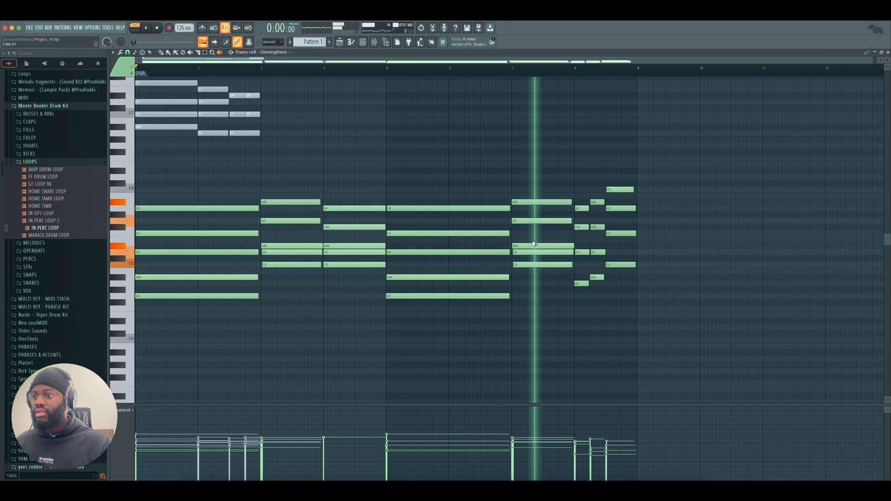
{"action": "left_click", "coordinate": [581, 241]}
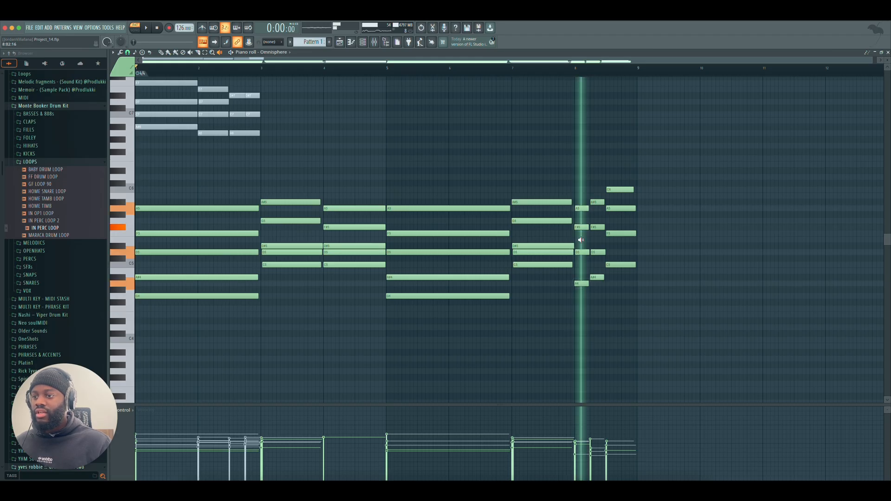
{"action": "left_click", "coordinate": [598, 240]}
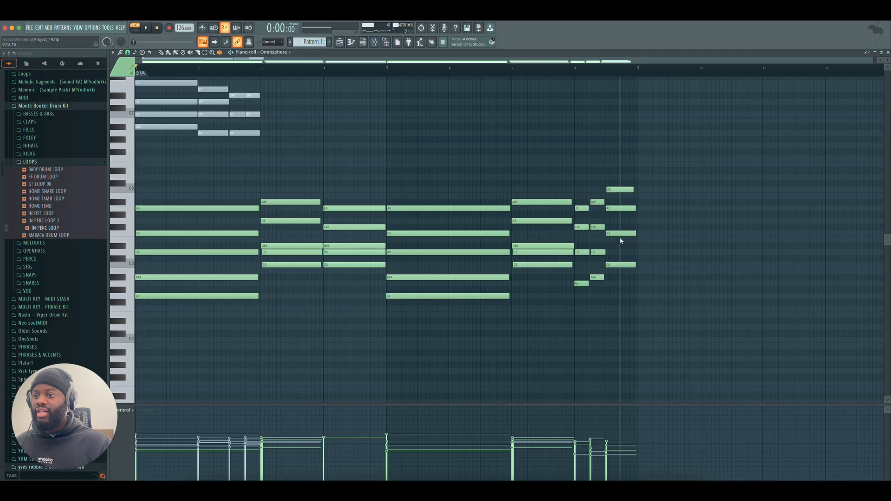
{"action": "left_click", "coordinate": [616, 237]}
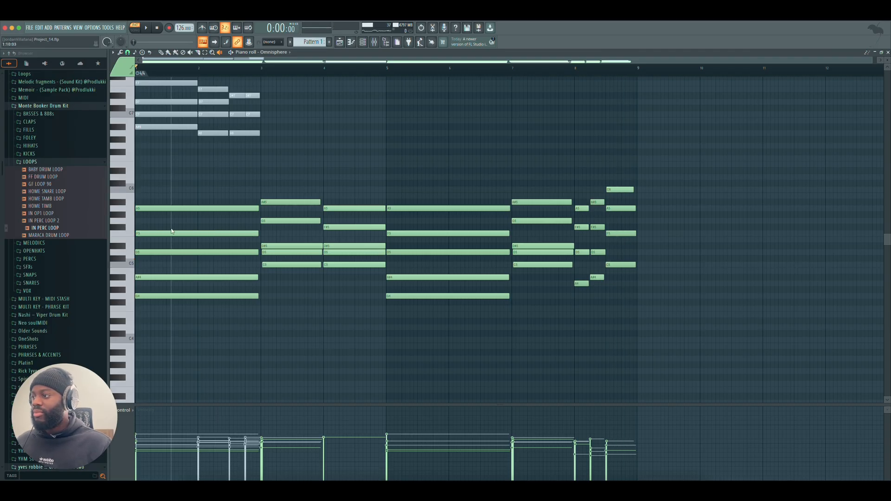
{"action": "left_click", "coordinate": [180, 227]}
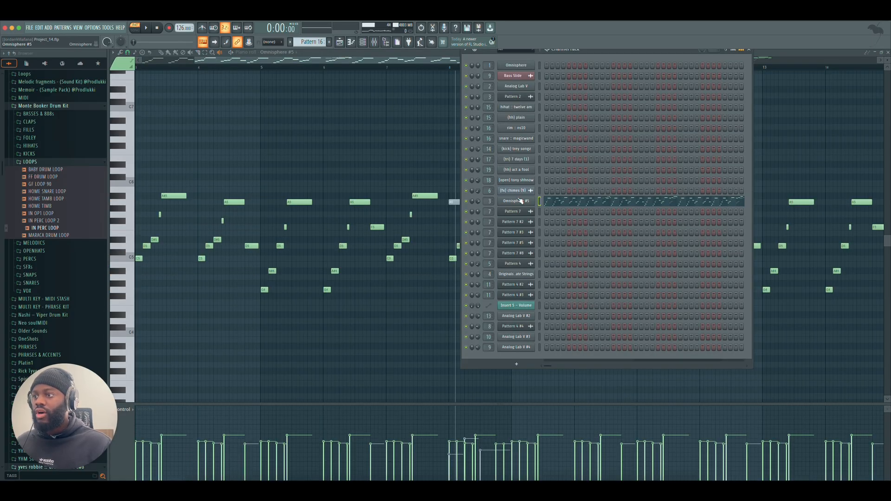
- Inspect the Omnisphere #5 patch and its Insert 3 effects: Fruity Parametric EQ 2, Sound City Studios, EP-34 Tape Echo and 1176AE Compressor
{"action": "left_click", "coordinate": [520, 200]}
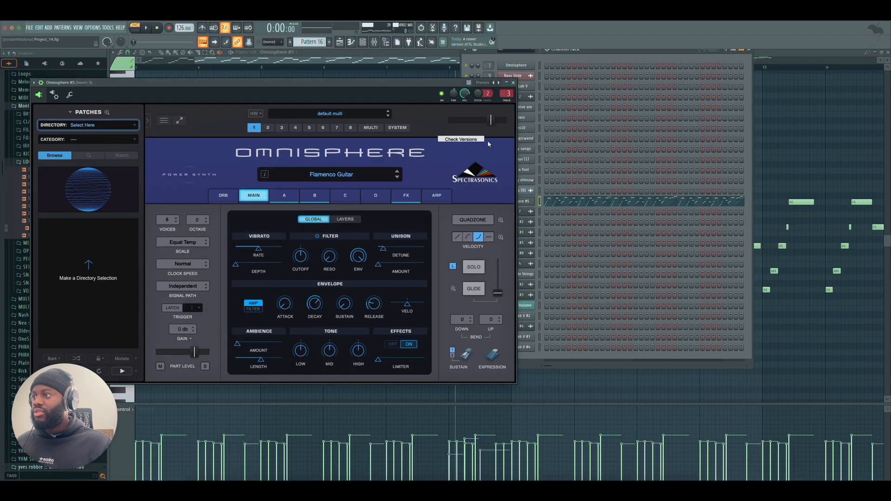
{"action": "left_click", "coordinate": [513, 83]}
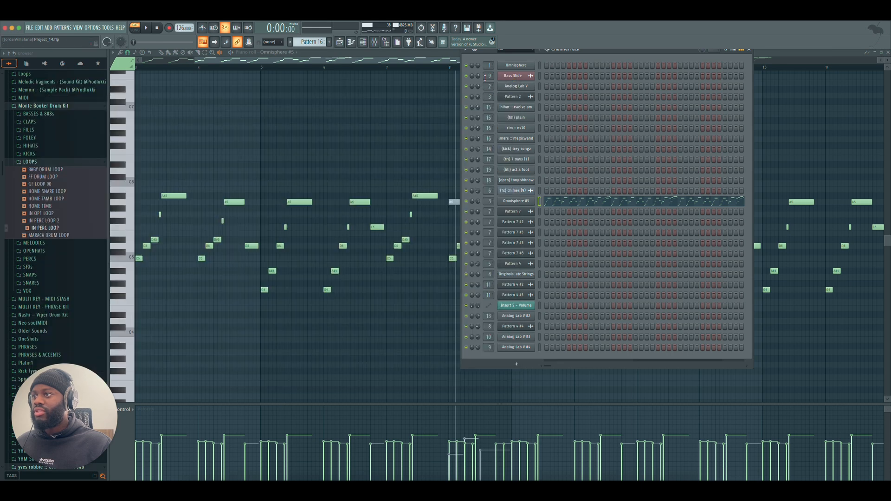
{"action": "left_click", "coordinate": [374, 42]}
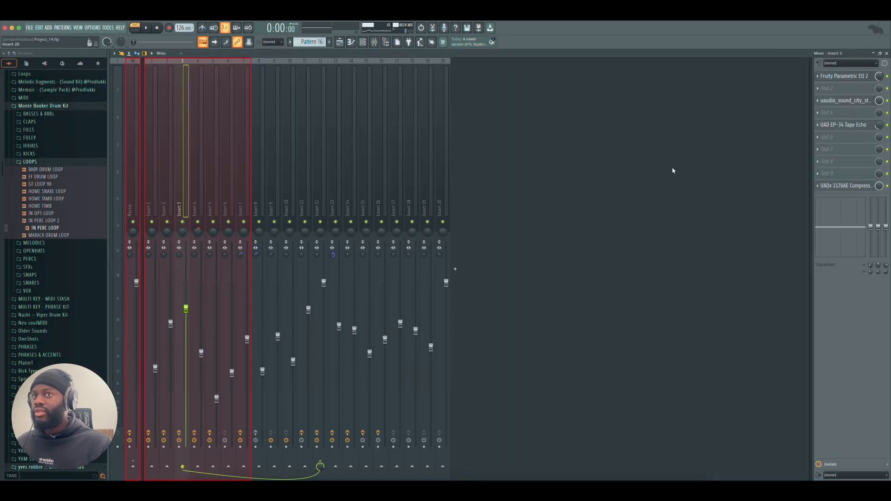
{"action": "left_click", "coordinate": [841, 82]}
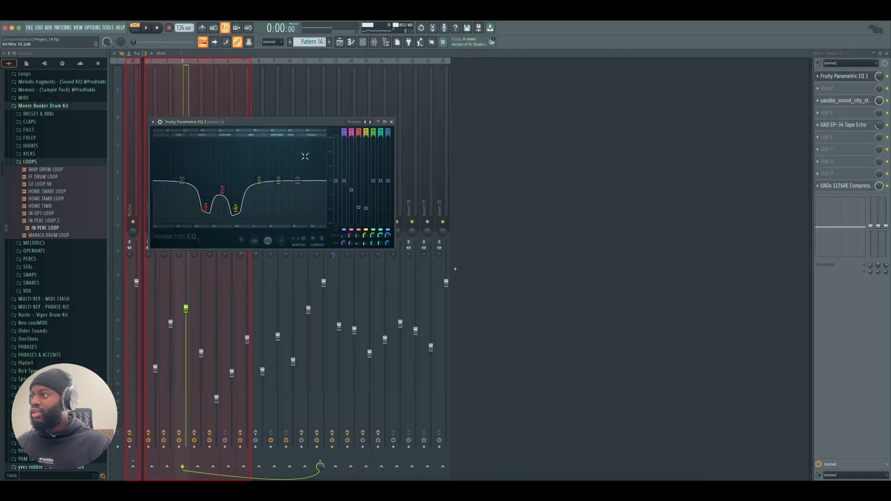
{"action": "left_click", "coordinate": [860, 103]}
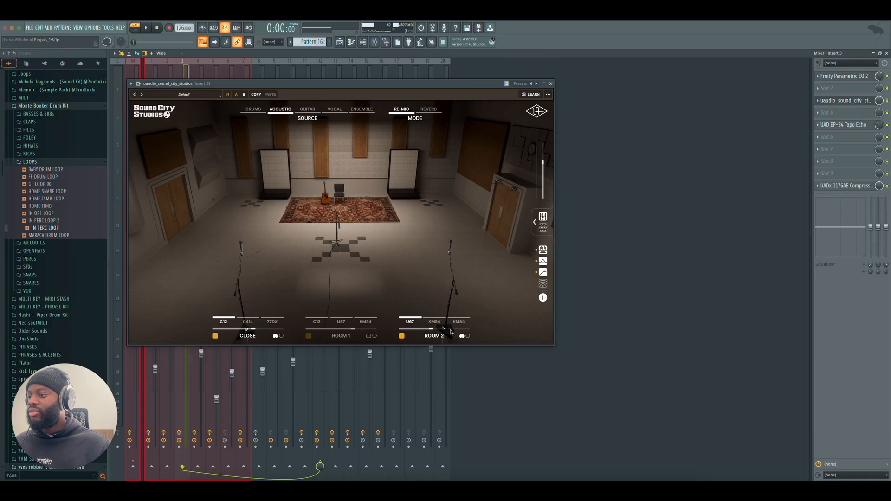
{"action": "left_click", "coordinate": [551, 83]}
{"action": "left_click", "coordinate": [836, 124]}
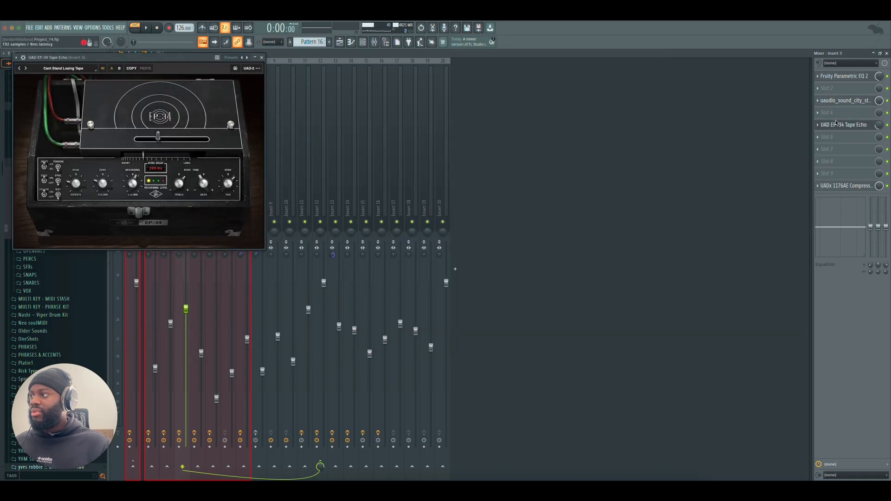
{"action": "left_click", "coordinate": [837, 124]}
{"action": "left_click", "coordinate": [851, 186]}
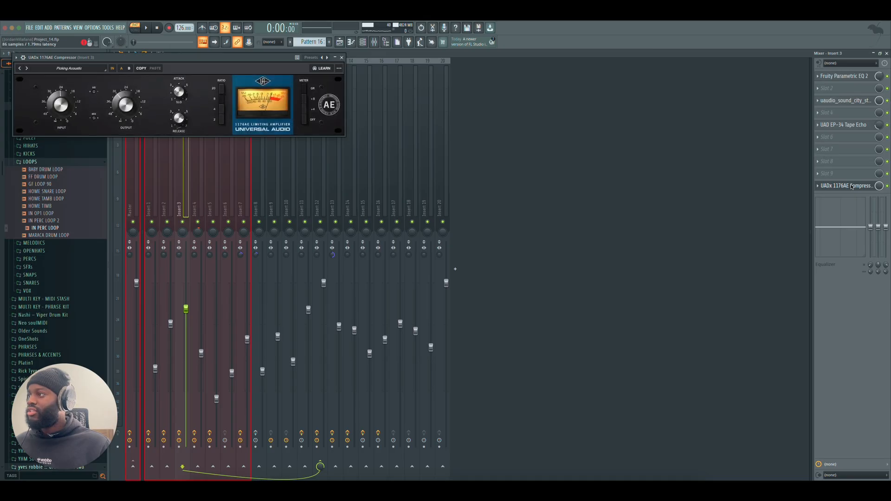
{"action": "left_click", "coordinate": [852, 186]}
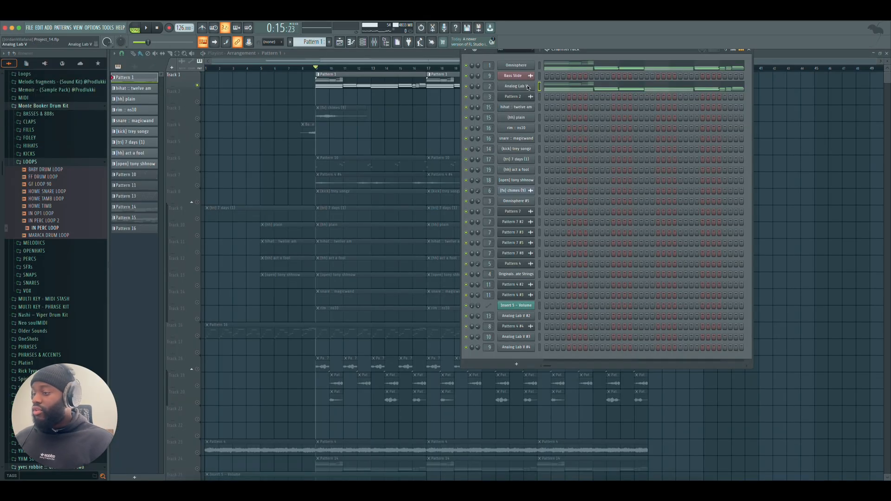
- Inspect the Omnisphere and Analog Lab V instruments that play Pattern 1's chords
{"action": "left_click", "coordinate": [529, 66]}
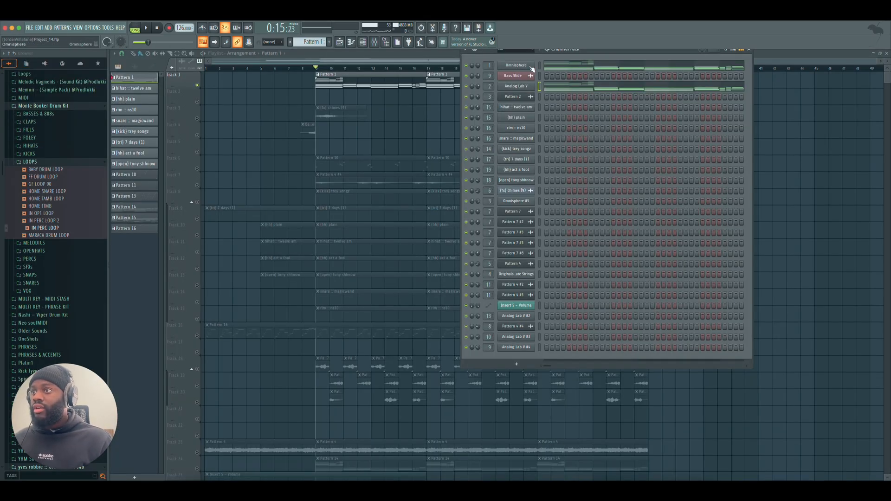
{"action": "left_click", "coordinate": [529, 67]}
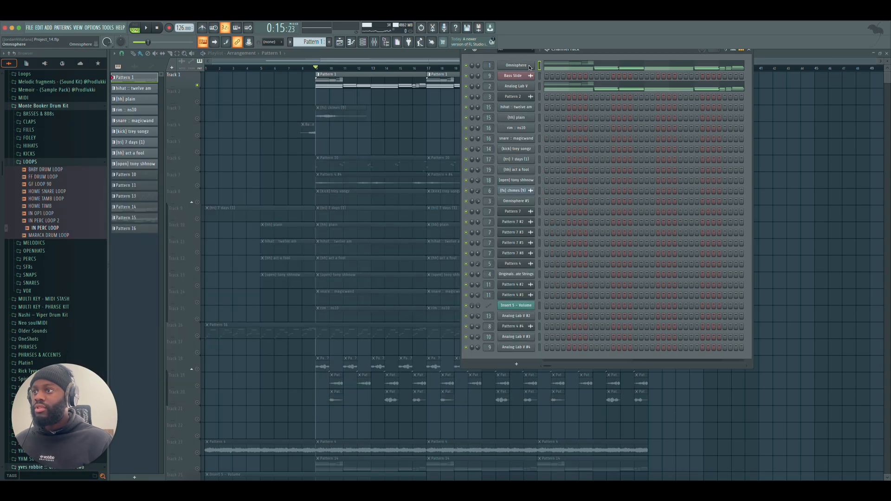
{"action": "left_click", "coordinate": [522, 88]}
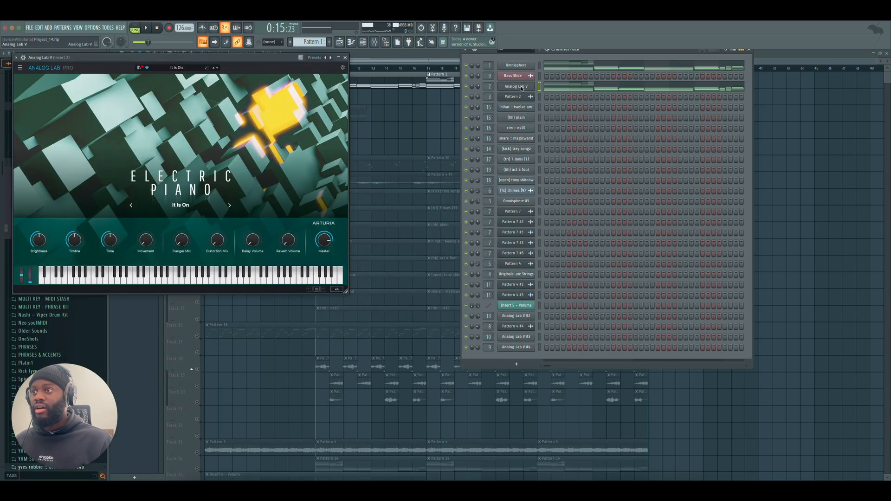
{"action": "left_click", "coordinate": [523, 88]}
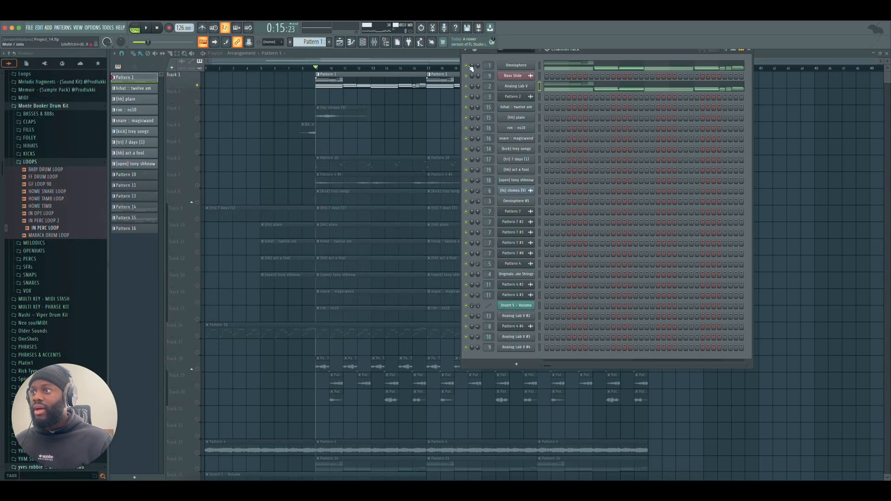
- Solo the Omnisphere channel and the Analog Lab V channel in turn, playing each chord sound on its own
{"action": "right_click", "coordinate": [467, 67]}
{"action": "left_click", "coordinate": [477, 74]}
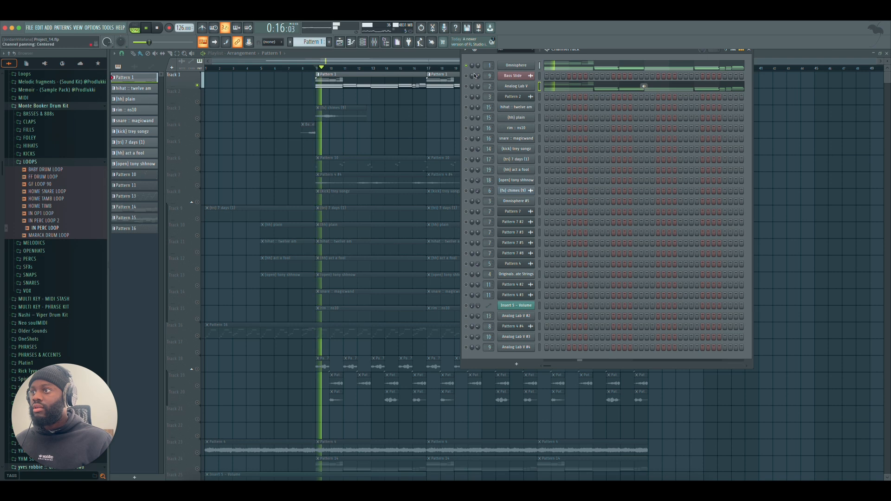
{"action": "right_click", "coordinate": [466, 87]}
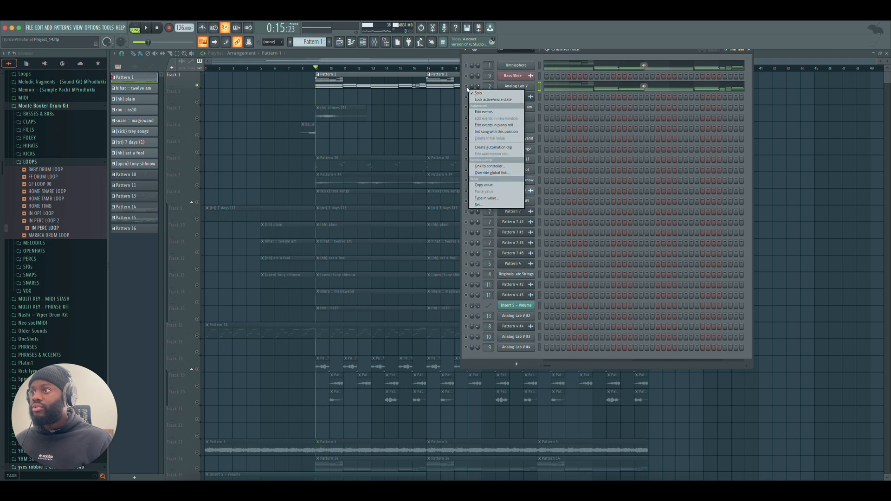
{"action": "left_click", "coordinate": [478, 93]}
{"action": "key", "text": "space"}
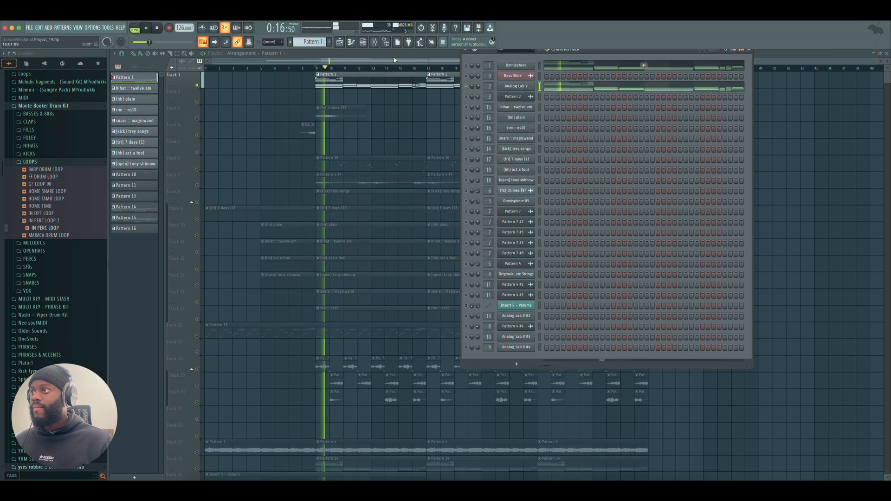
{"action": "key", "text": "space"}
- Inspect the Fruity Parametric EQ 2 and UAD MXR Flanger-Doubler effects on mixer Insert 1
{"action": "left_click", "coordinate": [373, 43]}
{"action": "left_click", "coordinate": [157, 204]}
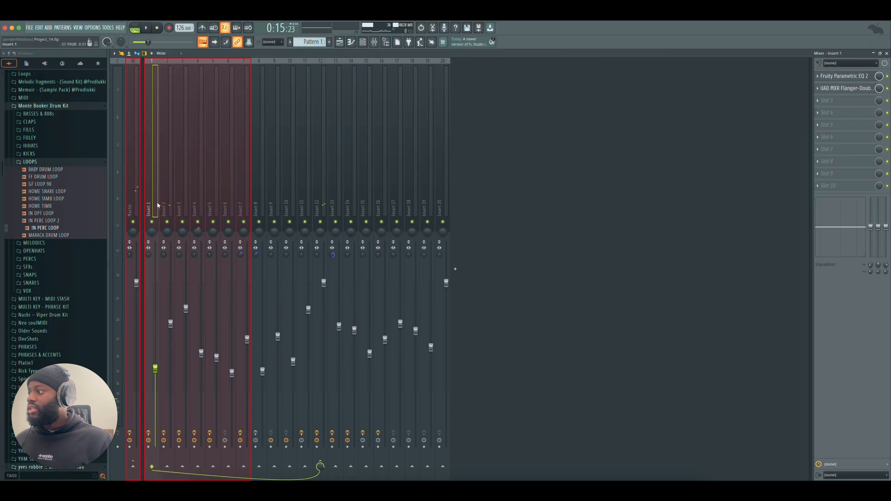
{"action": "left_click", "coordinate": [863, 77]}
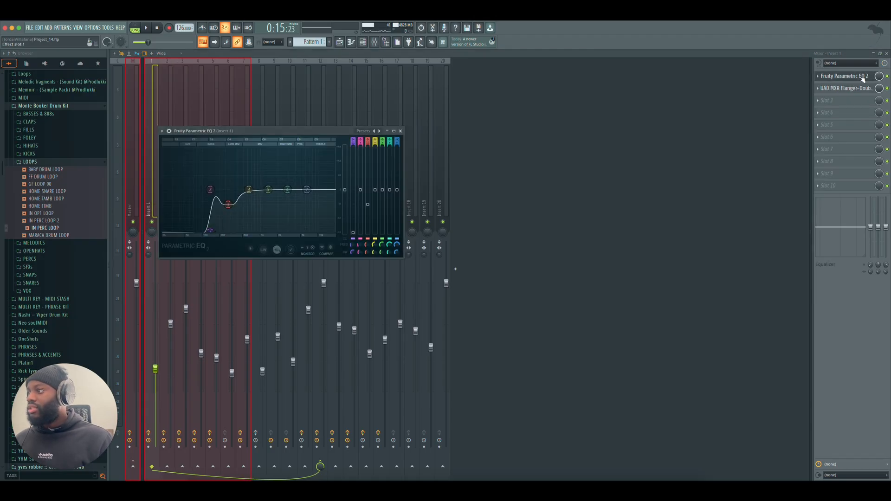
{"action": "left_click", "coordinate": [837, 89]}
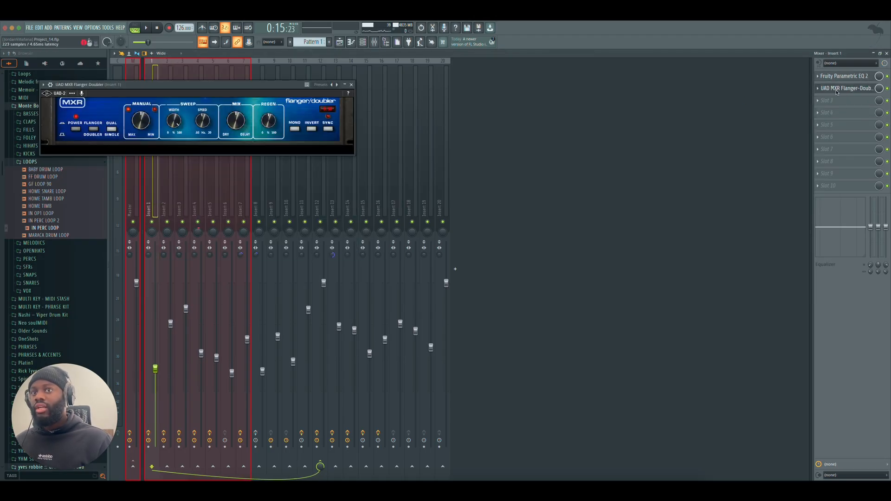
- Inspect the Fruity Parametric EQ 2, Sound City Studios and 1176AE Compressor effects on mixer Insert 2
{"action": "left_click", "coordinate": [837, 89]}
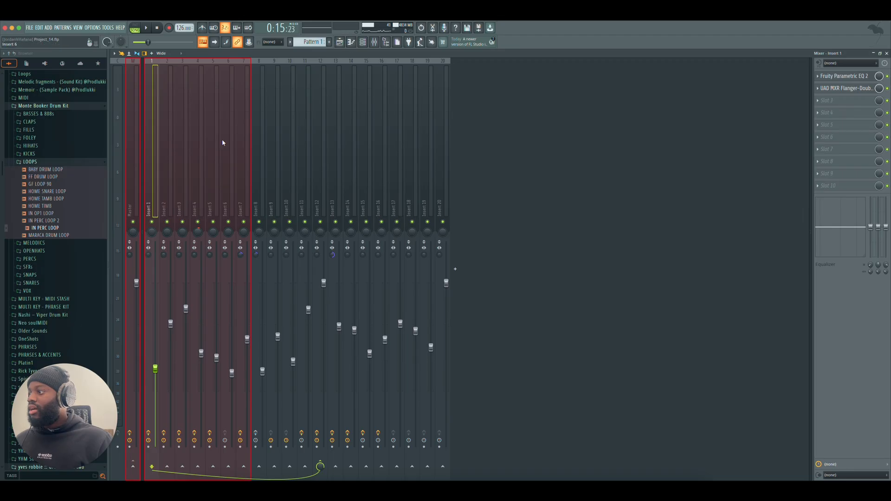
{"action": "left_click", "coordinate": [167, 183]}
{"action": "left_click", "coordinate": [846, 78]}
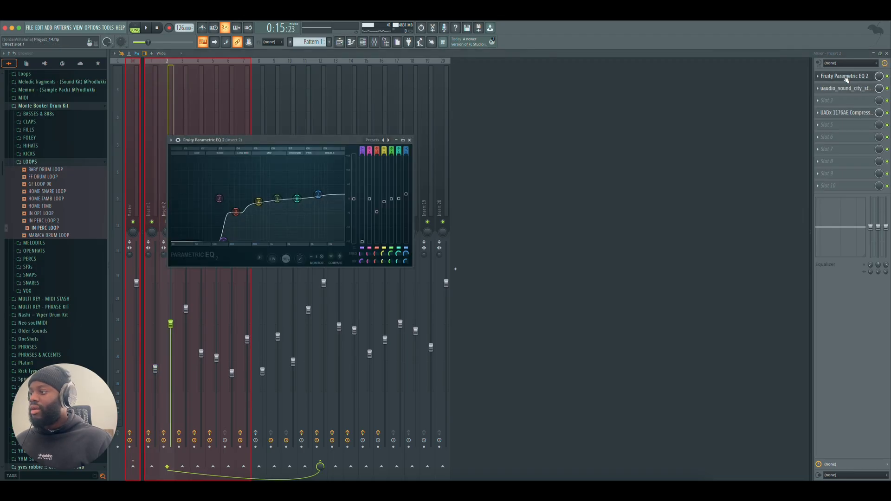
{"action": "left_click", "coordinate": [846, 77]}
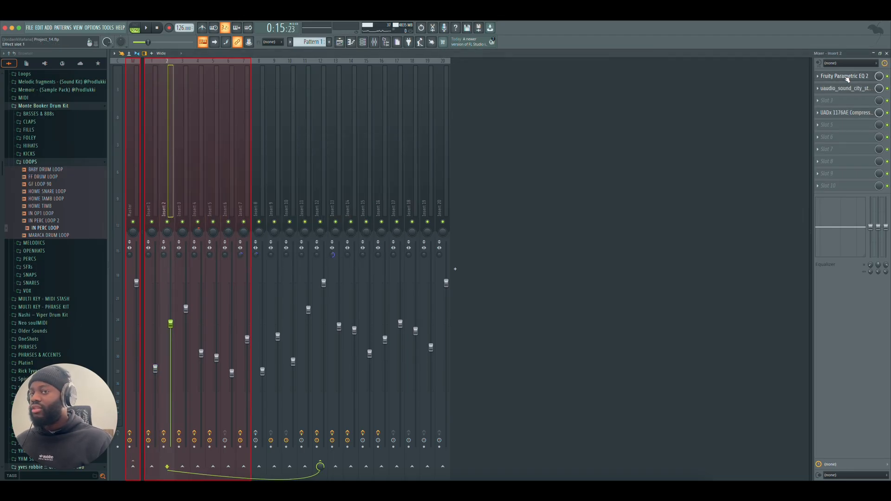
{"action": "left_click", "coordinate": [842, 88]}
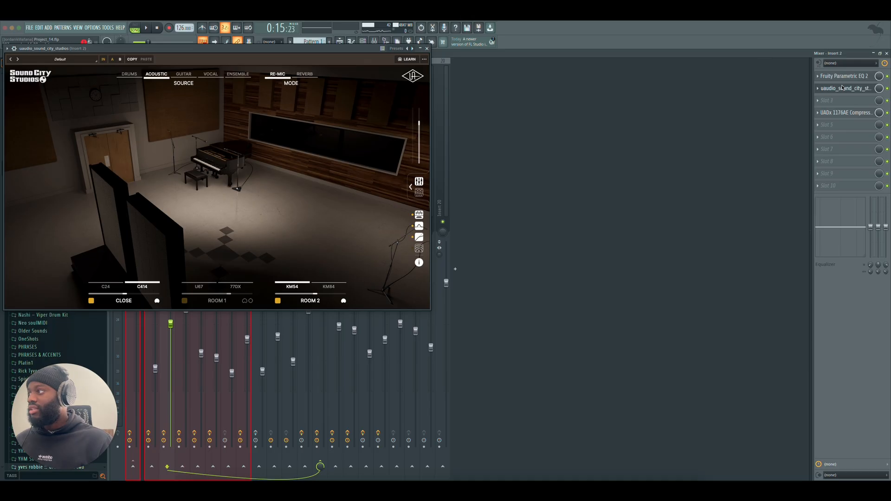
{"action": "left_click", "coordinate": [843, 88]}
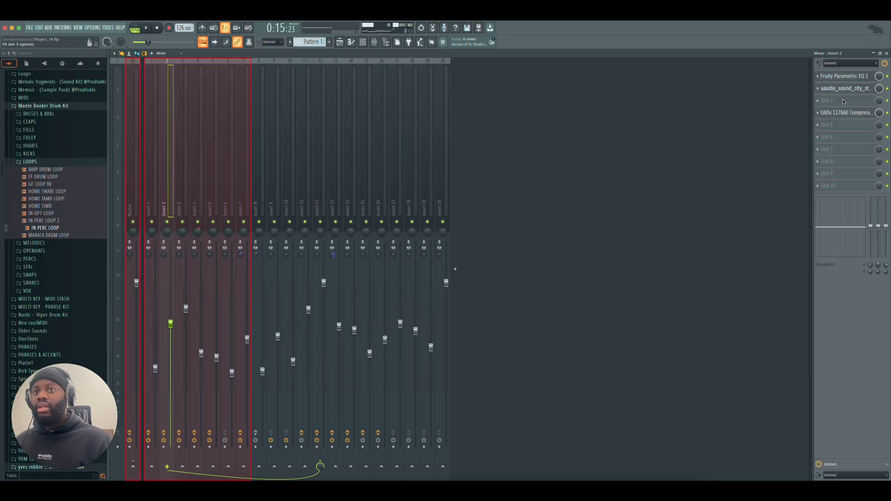
{"action": "left_click", "coordinate": [844, 114]}
{"action": "left_click", "coordinate": [843, 115]}
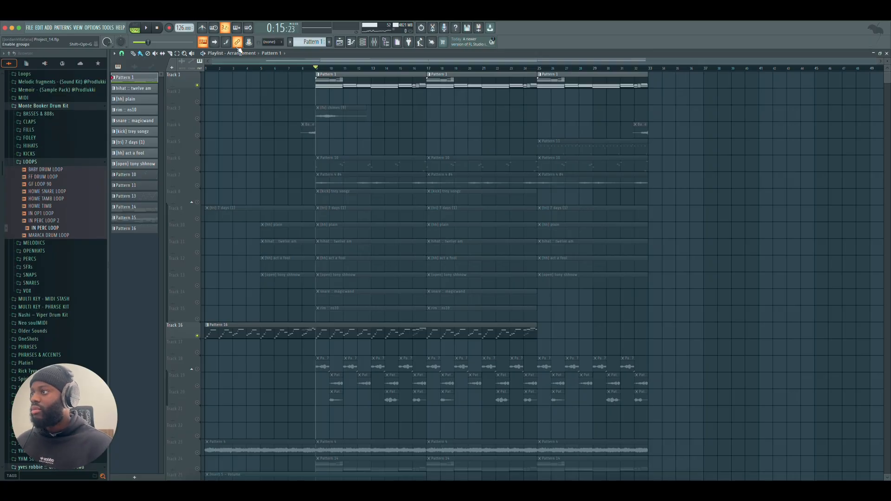
- Play Pattern 1's chords with the Pattern 16 melody from bar 9, and play Tracks 25 and 26 from the arrangement's start
{"action": "key", "text": "space"}
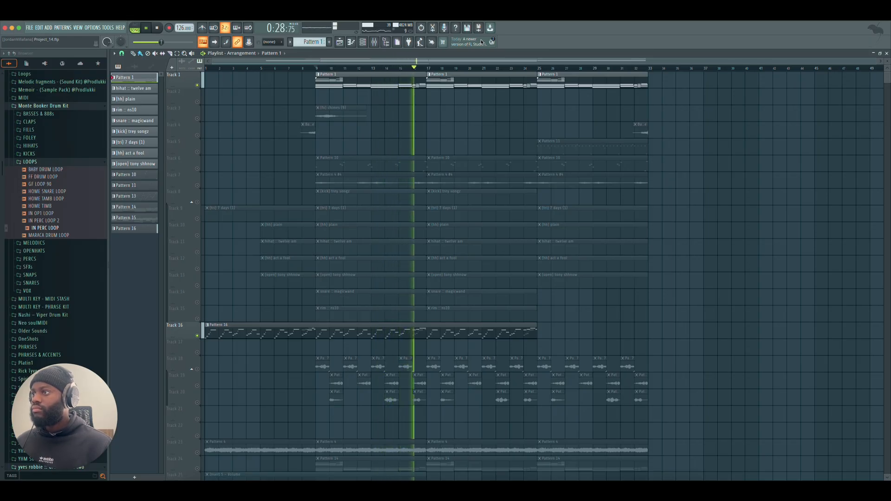
{"action": "key", "text": "space"}
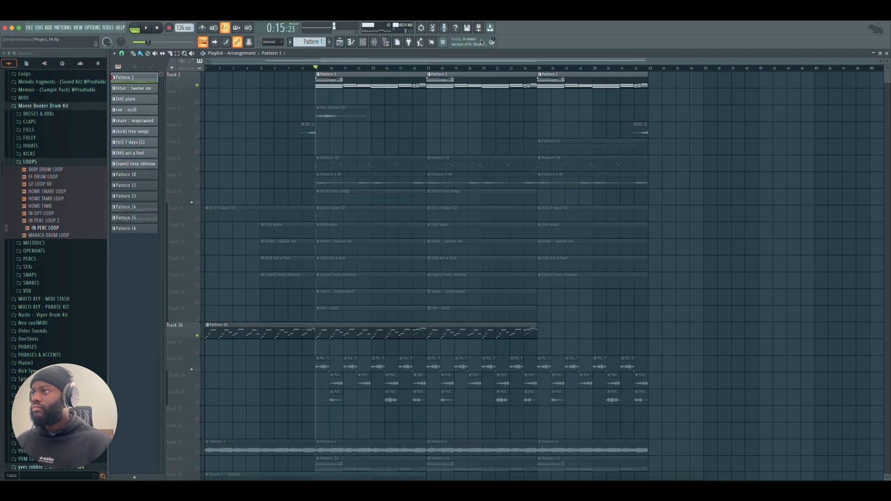
{"action": "scroll", "coordinate": [310, 314], "scroll_direction": "down", "scroll_amount": 4}
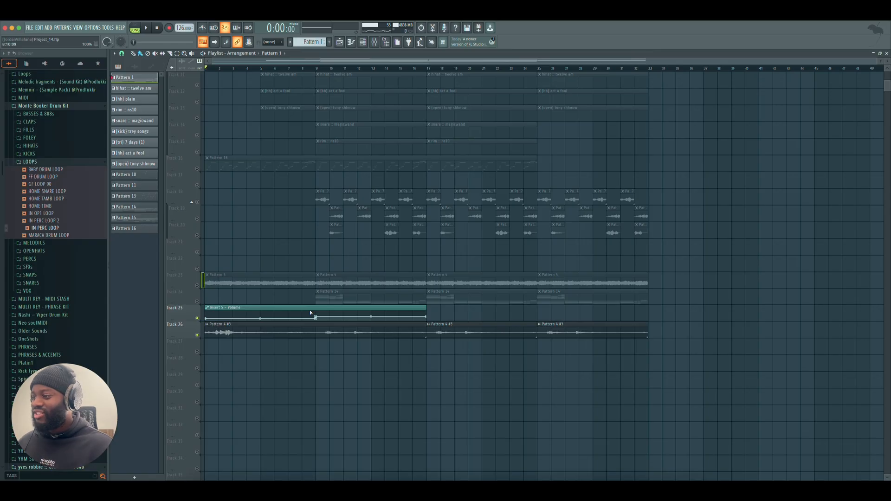
{"action": "key", "text": "space"}
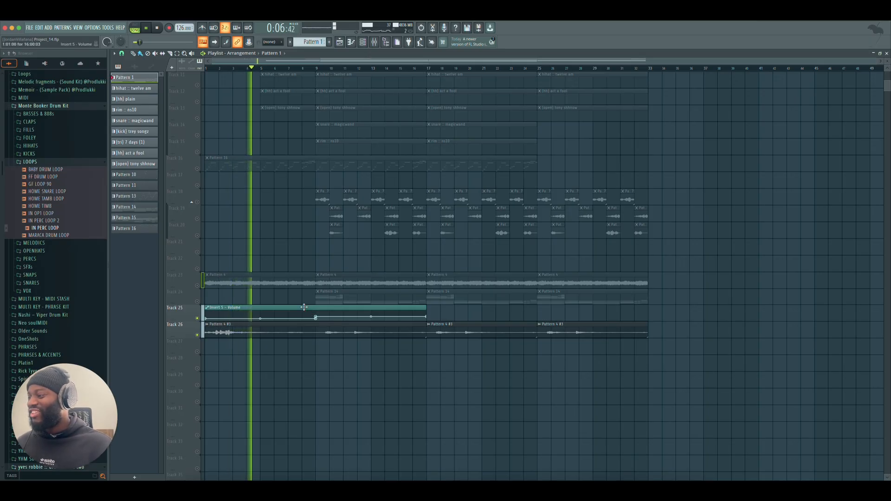
{"action": "key", "text": "space"}
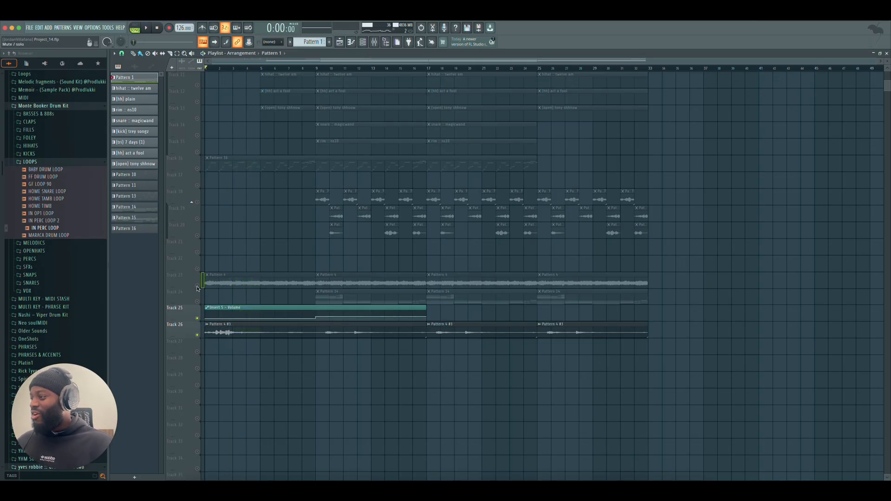
- Solo Track 23 and play its Pattern 4 audio clip from the start of the arrangement
{"action": "left_click", "coordinate": [198, 285]}
{"action": "left_click", "coordinate": [198, 285], "text": "ctrl"}
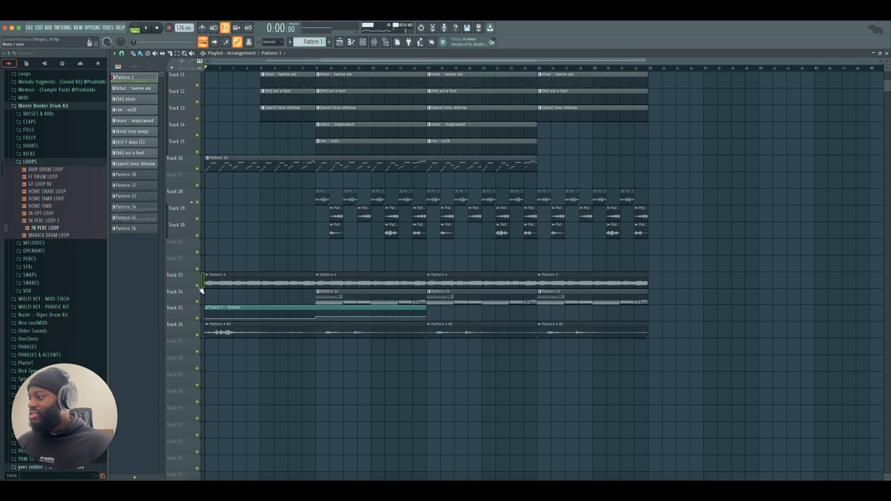
{"action": "left_click", "coordinate": [198, 285], "text": "ctrl"}
{"action": "key", "text": "space"}
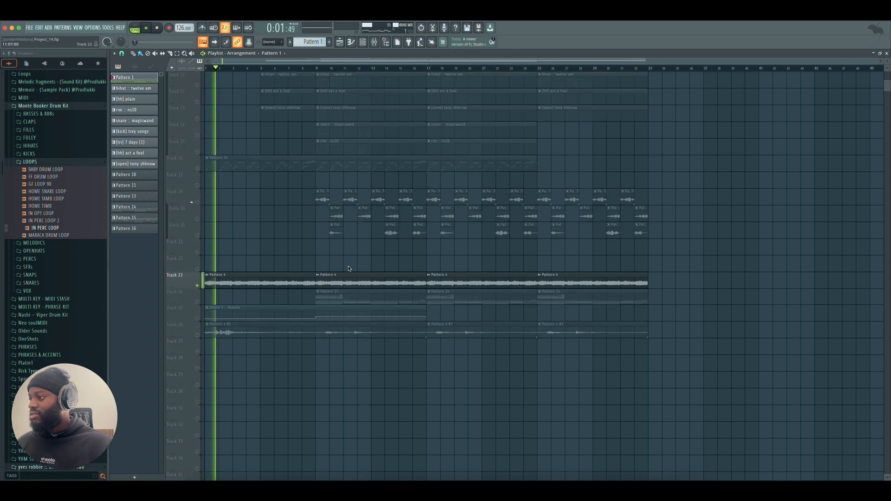
{"action": "left_click", "coordinate": [197, 286], "text": "ctrl"}
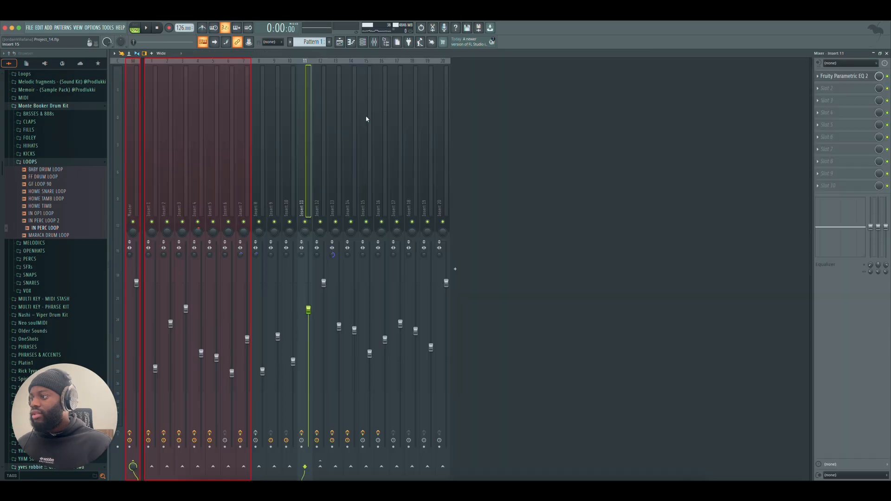
- Inspect the Fruity Parametric EQ 2 on mixer Insert 11 and the 1176AE Compressor on Insert 5
{"action": "left_click", "coordinate": [856, 77]}
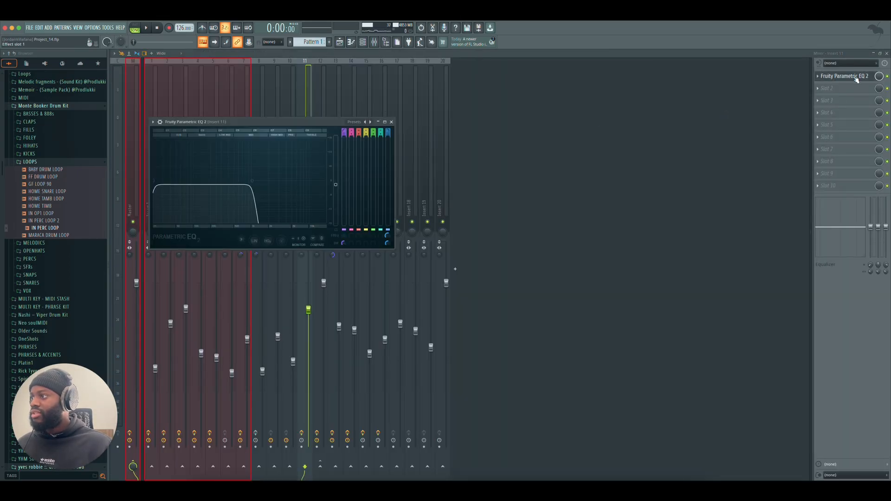
{"action": "left_click", "coordinate": [856, 79]}
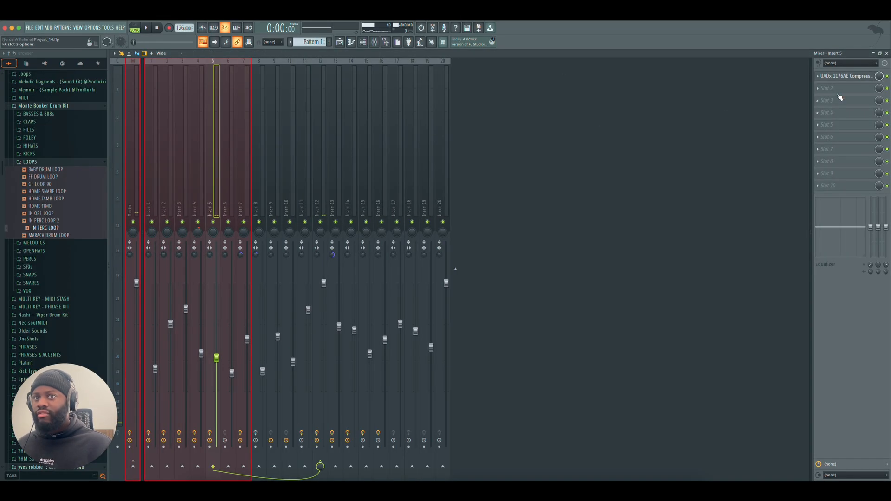
{"action": "left_click", "coordinate": [846, 77]}
{"action": "left_click", "coordinate": [845, 78]}
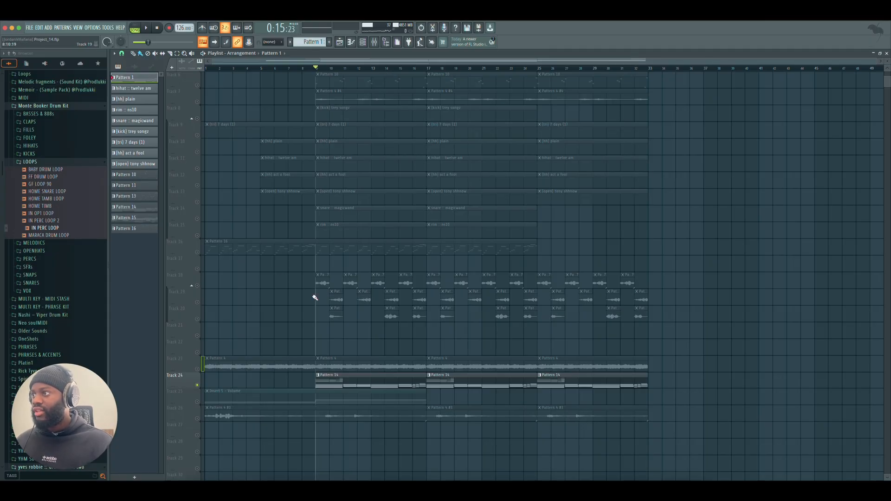
- Play the soloed Pattern 14 on Track 24 from bar 9 and select its mixer channel, Insert 4
{"action": "key", "text": "space"}
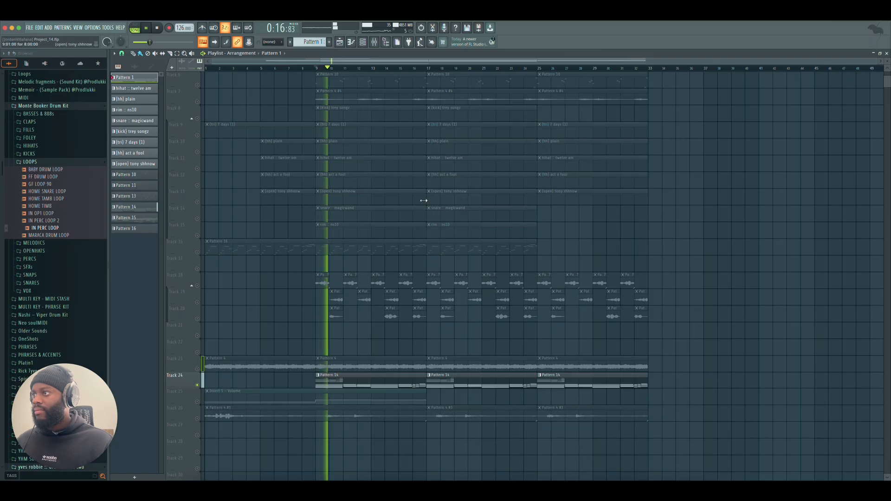
{"action": "left_click", "coordinate": [375, 46]}
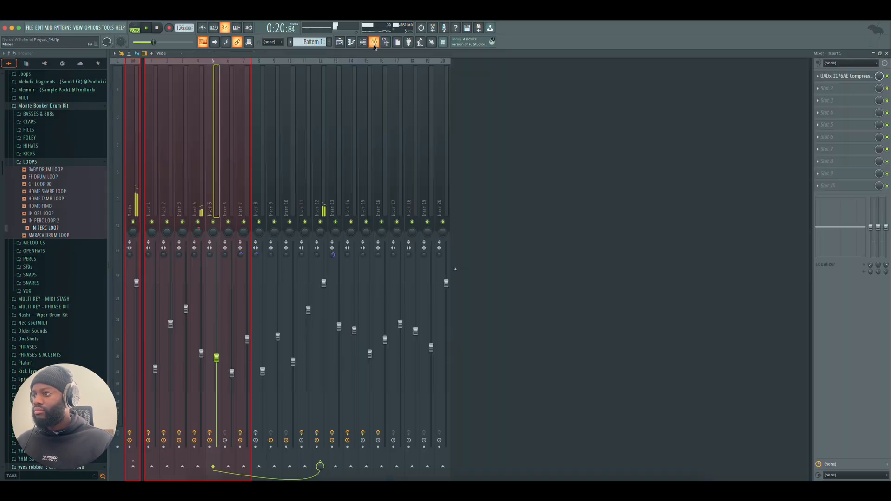
{"action": "left_click", "coordinate": [197, 208]}
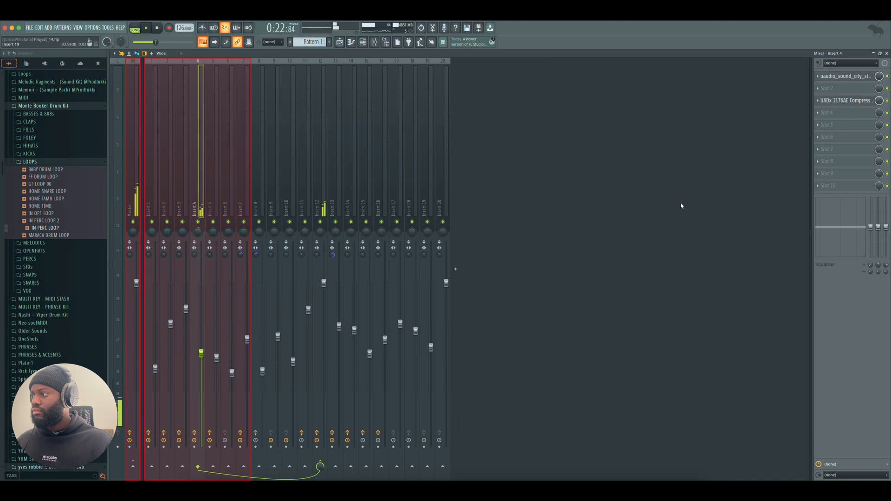
{"action": "key", "text": "space"}
- Inspect the Sound City Studios and 1176AE Compressor effects on mixer Insert 4
{"action": "left_click", "coordinate": [844, 77]}
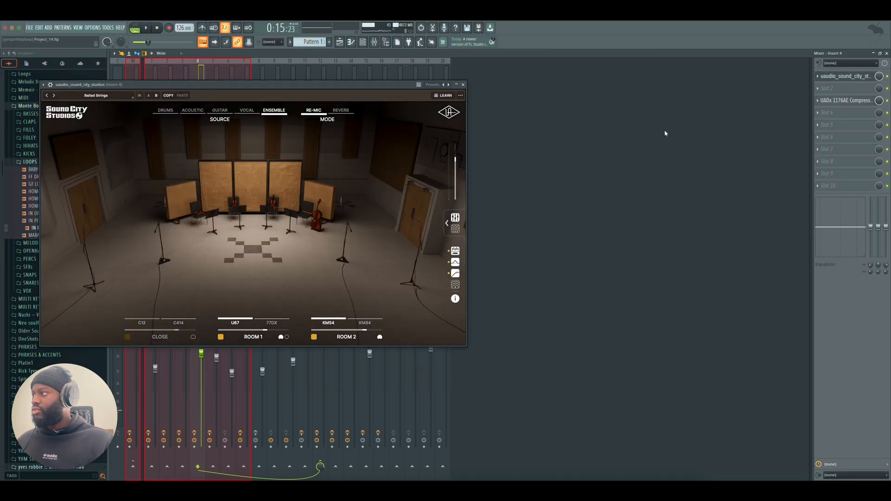
{"action": "left_click", "coordinate": [463, 84]}
{"action": "left_click", "coordinate": [850, 101]}
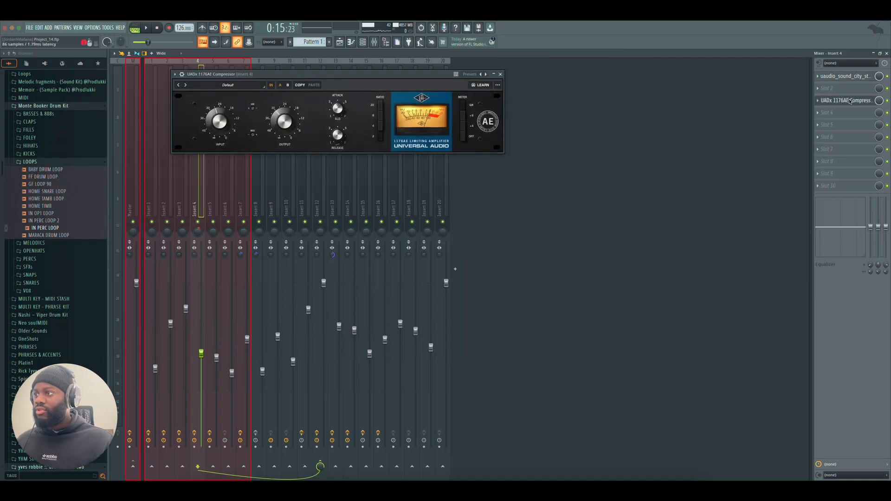
{"action": "left_click", "coordinate": [500, 74]}
- Return to the playlist and play the soloed Track 7 audio clip from bar 9
{"action": "key", "text": "F5"}
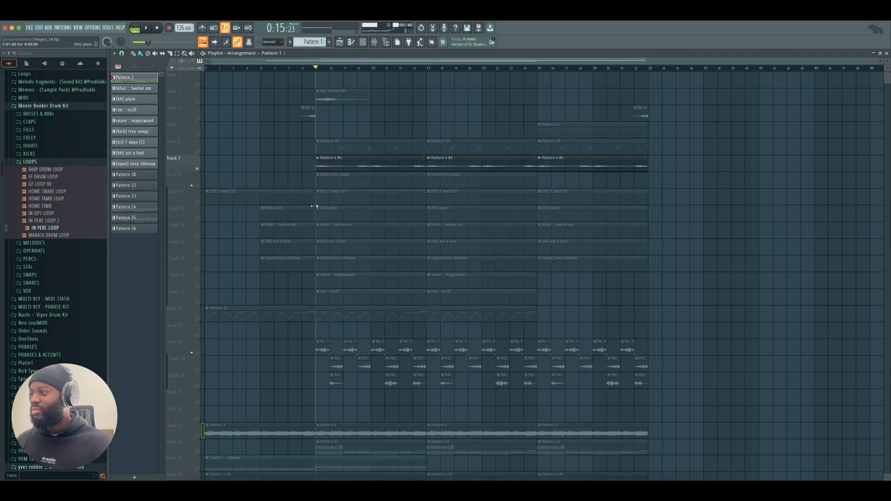
{"action": "key", "text": "space"}
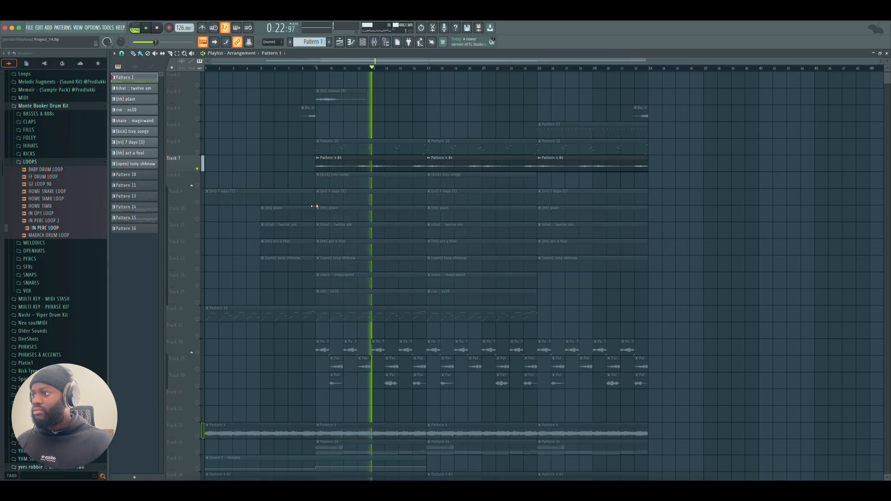
{"action": "key", "text": "space"}
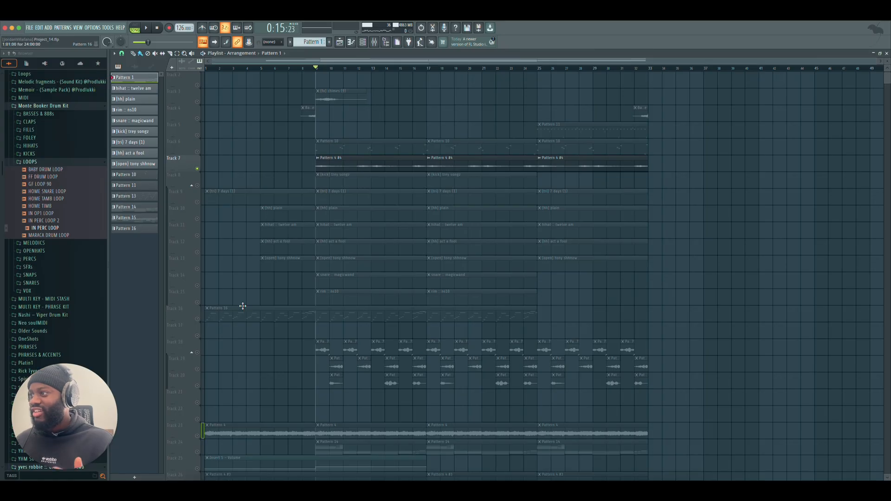
- Enable Tracks 18 to 20 alone, play their audio clips from bar 9, and select their mixer channel, Insert 7
{"action": "scroll", "coordinate": [248, 311], "scroll_direction": "down", "scroll_amount": 3}
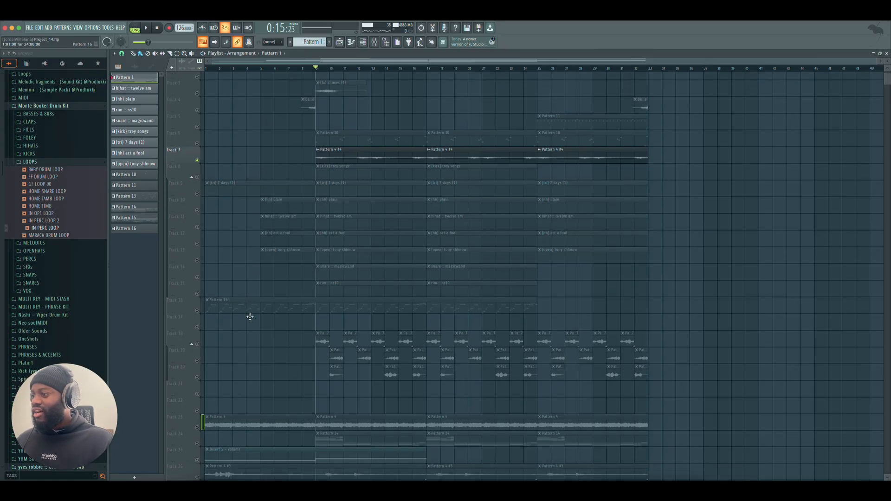
{"action": "left_click_drag", "start_coordinate": [203, 252], "coordinate": [202, 284]}
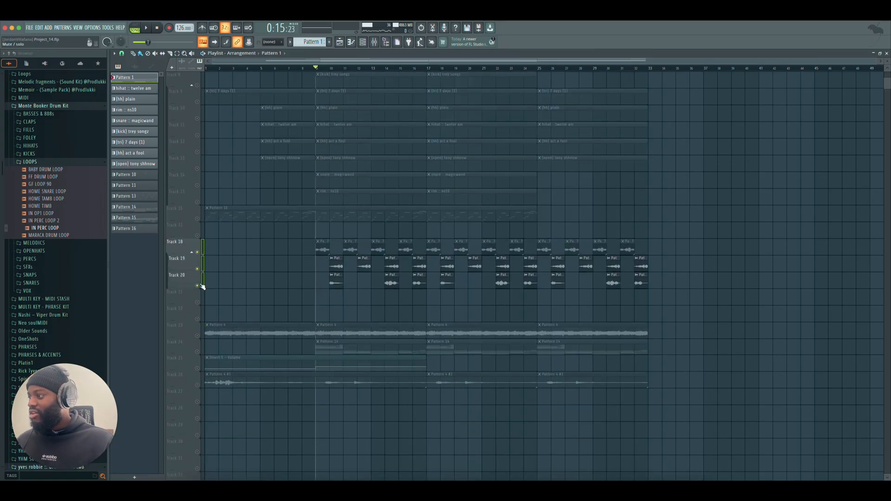
{"action": "key", "text": "space"}
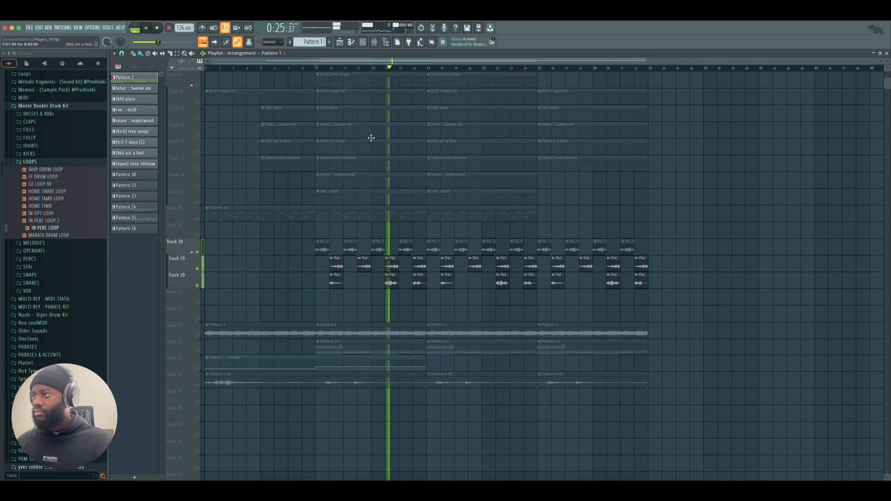
{"action": "left_click", "coordinate": [374, 42]}
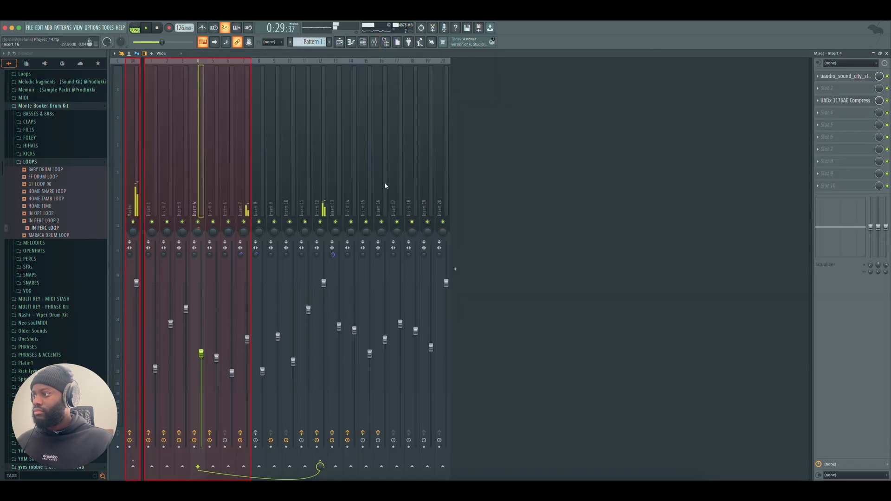
{"action": "left_click", "coordinate": [246, 202]}
{"action": "key", "text": "space"}
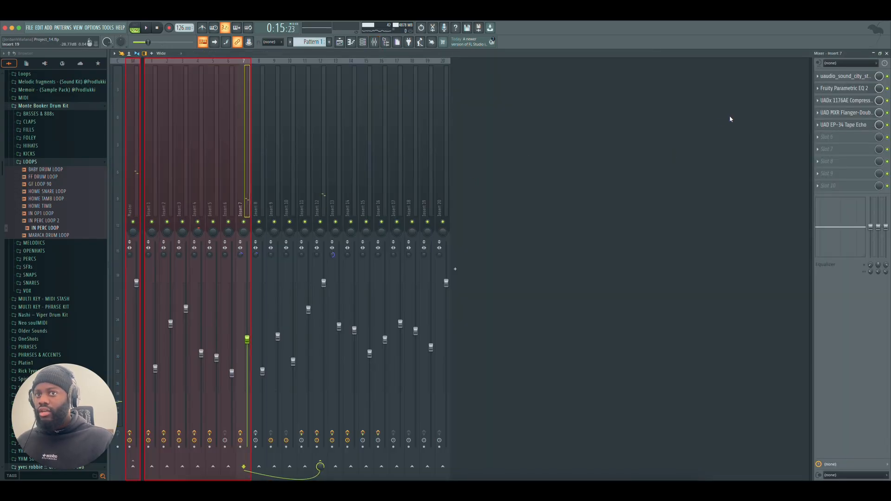
- Inspect Insert 7's effects: Sound City Studios, Fruity Parametric EQ 2, 1176AE Compressor, MXR Flanger-Doubler and EP-34 Tape Echo
{"action": "left_click", "coordinate": [848, 77]}
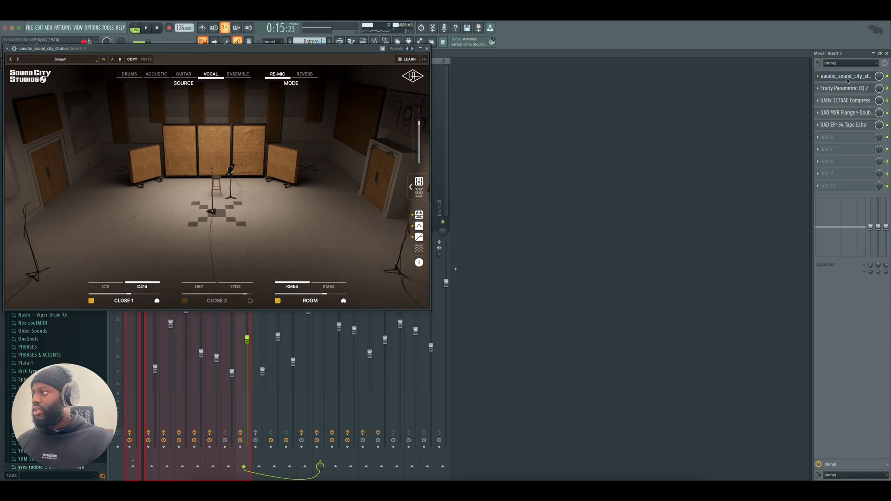
{"action": "left_click", "coordinate": [846, 77]}
{"action": "left_click", "coordinate": [845, 88]}
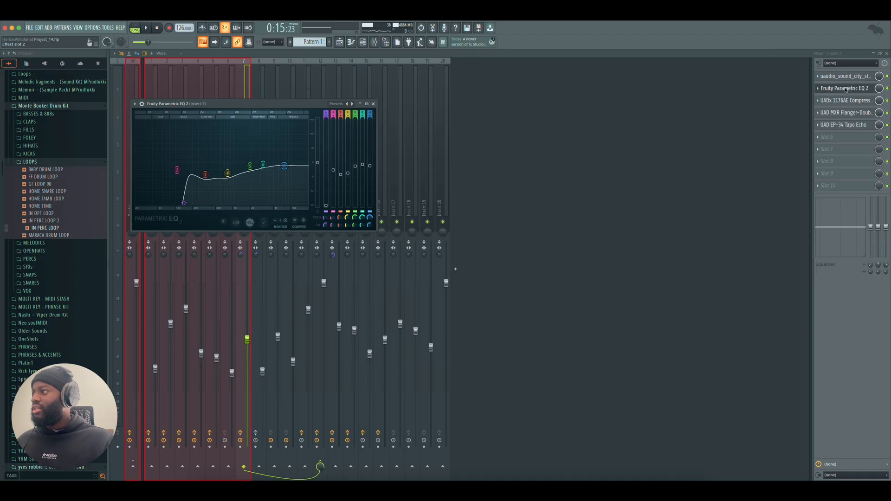
{"action": "left_click", "coordinate": [846, 89]}
{"action": "left_click", "coordinate": [845, 100]}
{"action": "left_click", "coordinate": [846, 100]}
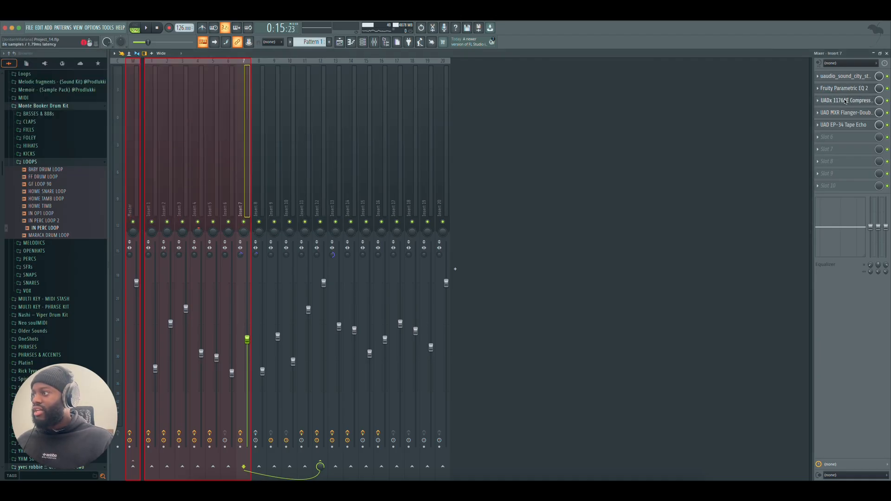
{"action": "left_click", "coordinate": [844, 113]}
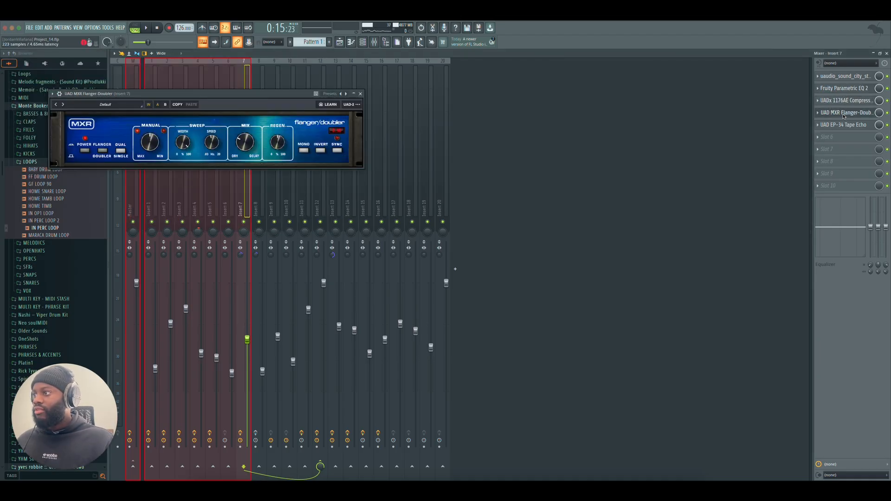
{"action": "left_click", "coordinate": [844, 113]}
{"action": "left_click", "coordinate": [842, 125]}
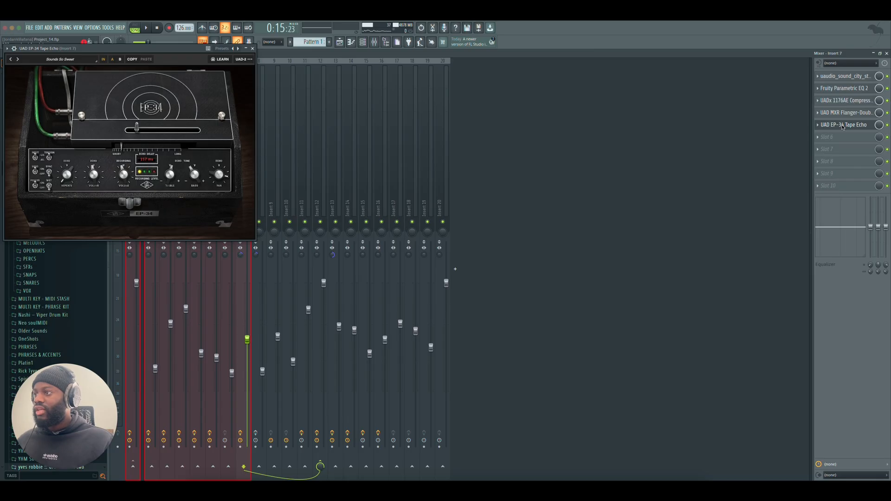
- Leave the Insert 7 effects and inspect the Analog Lab V #2 bass instrument from the channel rack
{"action": "left_click", "coordinate": [843, 125]}
{"action": "left_click", "coordinate": [374, 42]}
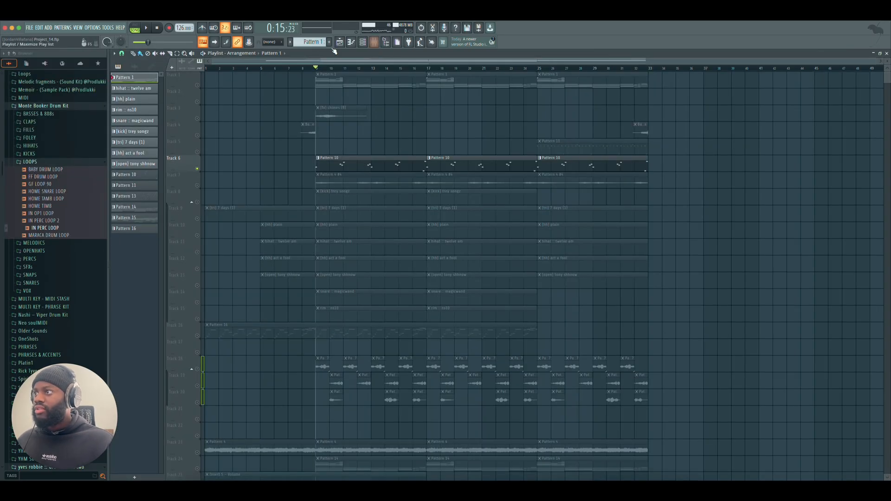
{"action": "left_click", "coordinate": [362, 43]}
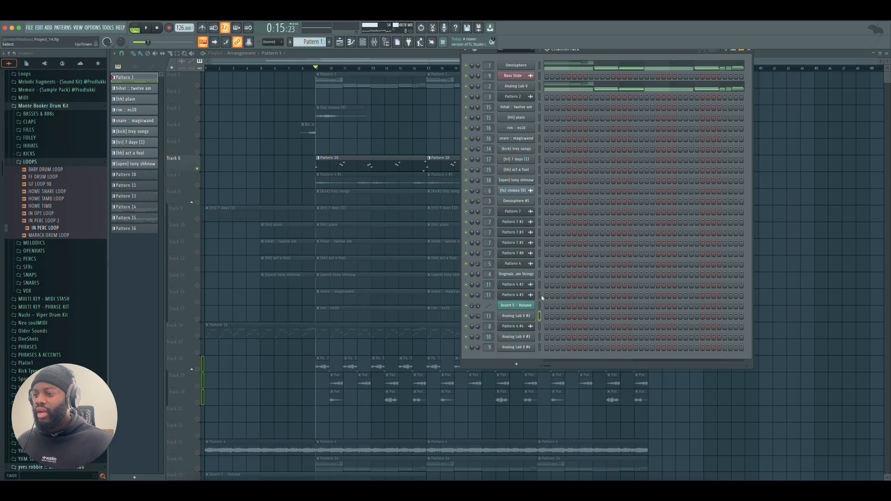
{"action": "left_click", "coordinate": [531, 316]}
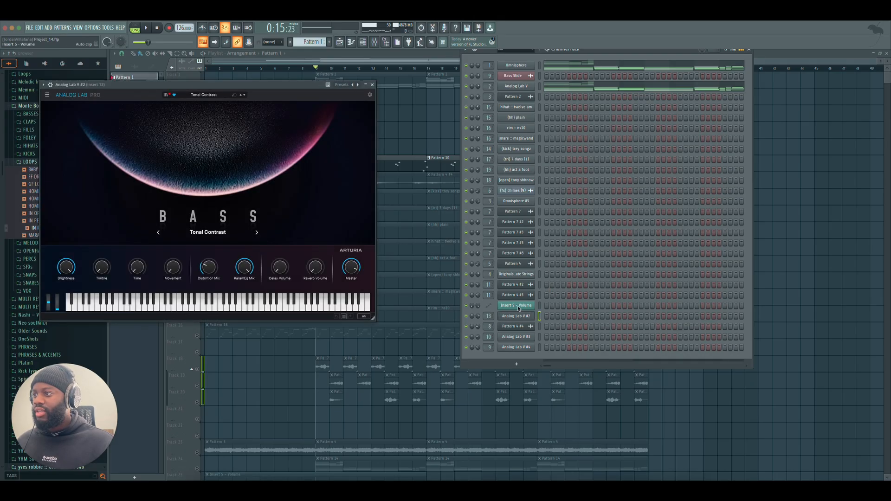
{"action": "left_click", "coordinate": [372, 84]}
- Play the soloed Track 6 from bar 9 and examine Pattern 10's notes in the piano roll during playback
{"action": "key", "text": "space"}
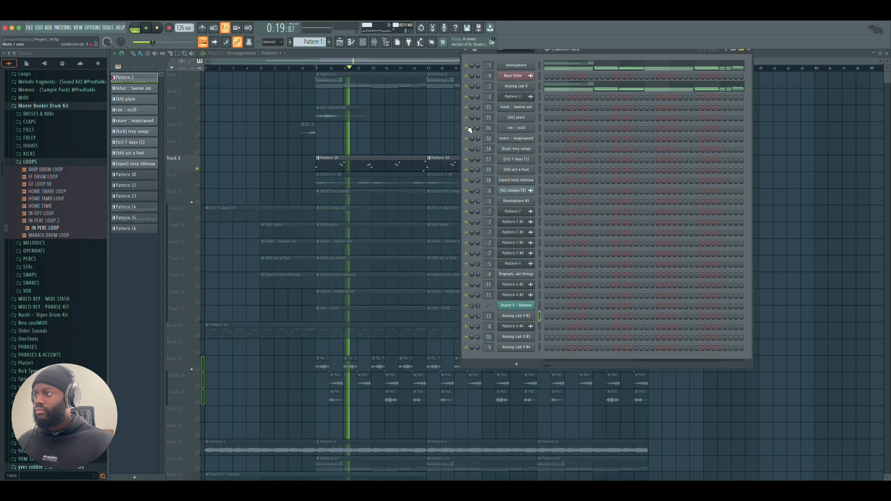
{"action": "double_click", "coordinate": [385, 169]}
{"action": "left_click_drag", "start_coordinate": [483, 61], "coordinate": [220, 60]}
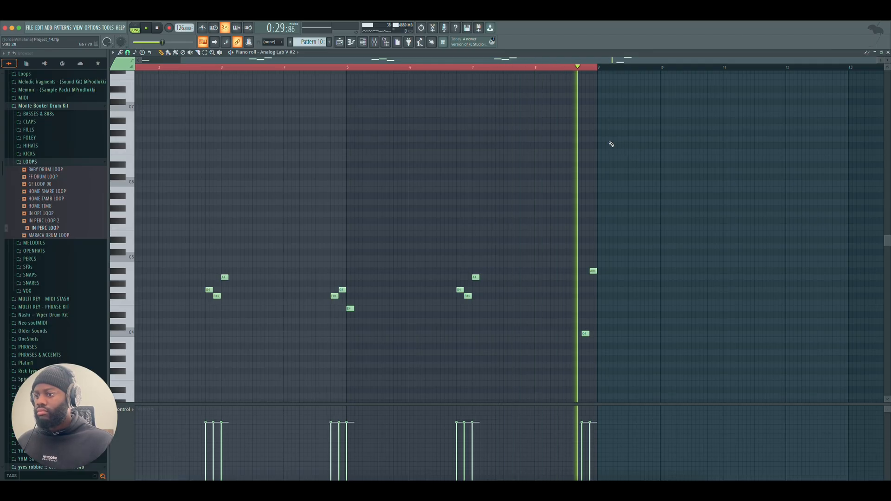
{"action": "key", "text": "space"}
- Inspect the effects on mixer Insert 13: 1176AE Compressor, Pultec EQP-1A and RBass Mono
{"action": "key", "text": "F9"}
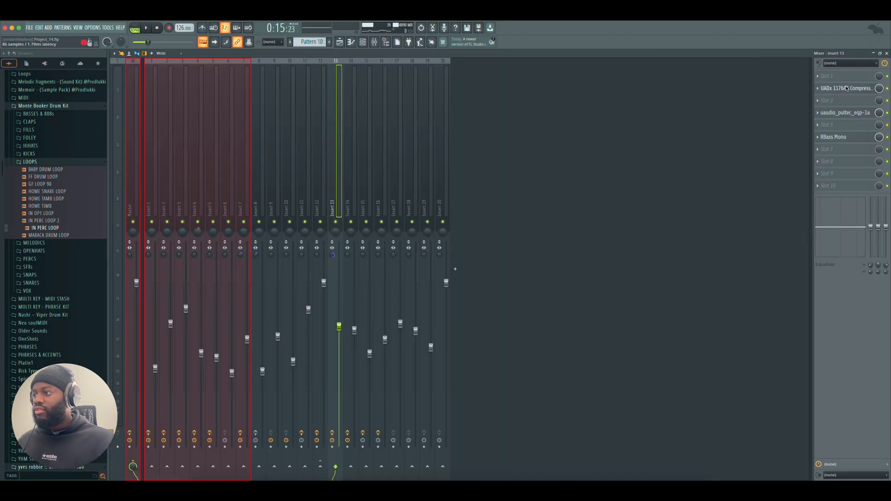
{"action": "left_click", "coordinate": [846, 88]}
{"action": "left_click", "coordinate": [847, 88]}
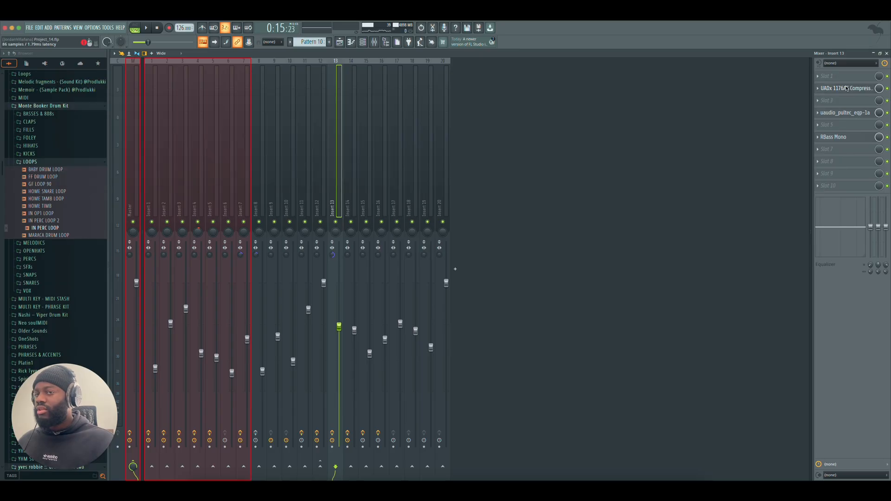
{"action": "left_click", "coordinate": [845, 116]}
{"action": "left_click", "coordinate": [846, 116]}
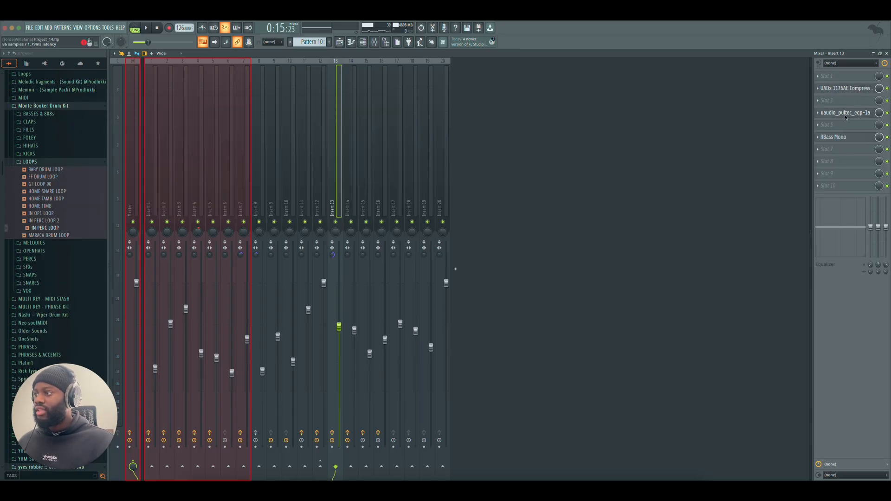
{"action": "left_click", "coordinate": [845, 138]}
{"action": "left_click", "coordinate": [845, 139]}
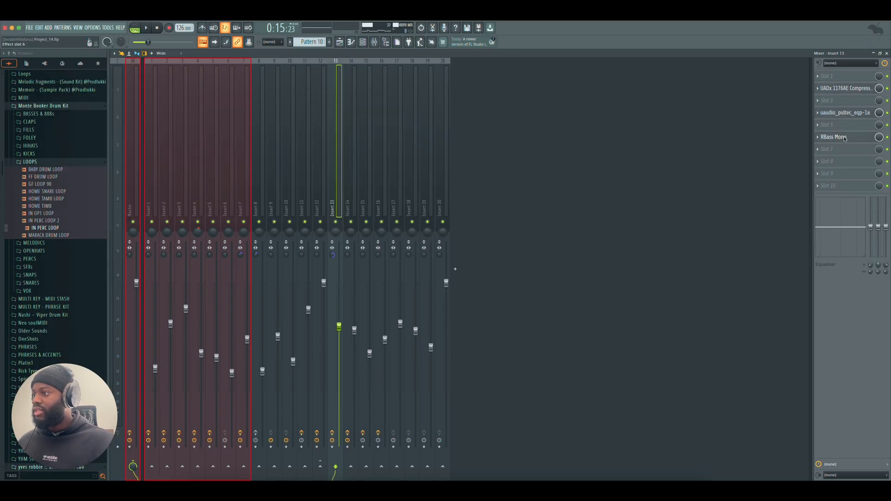
- Return to the playlist, solo the drum group on Tracks 8 to 15, and play it from bar 9
{"action": "left_click", "coordinate": [339, 42]}
{"action": "left_click", "coordinate": [340, 42]}
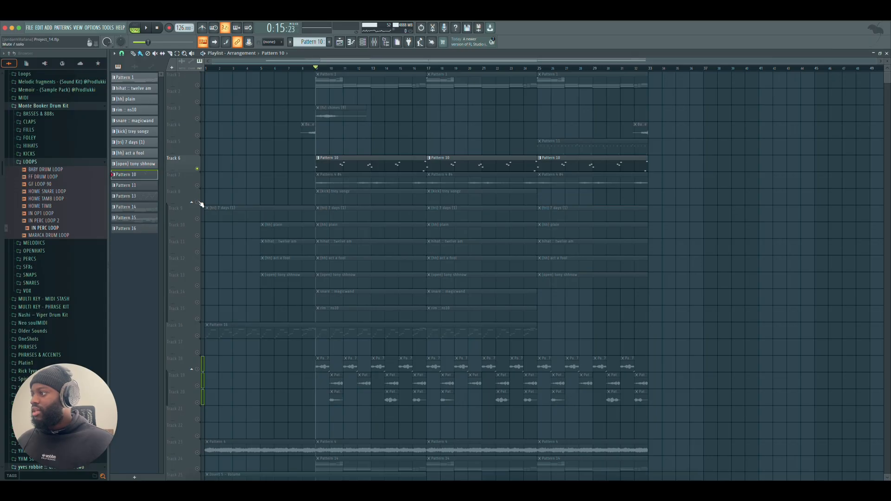
{"action": "left_click_drag", "start_coordinate": [202, 199], "coordinate": [207, 276]}
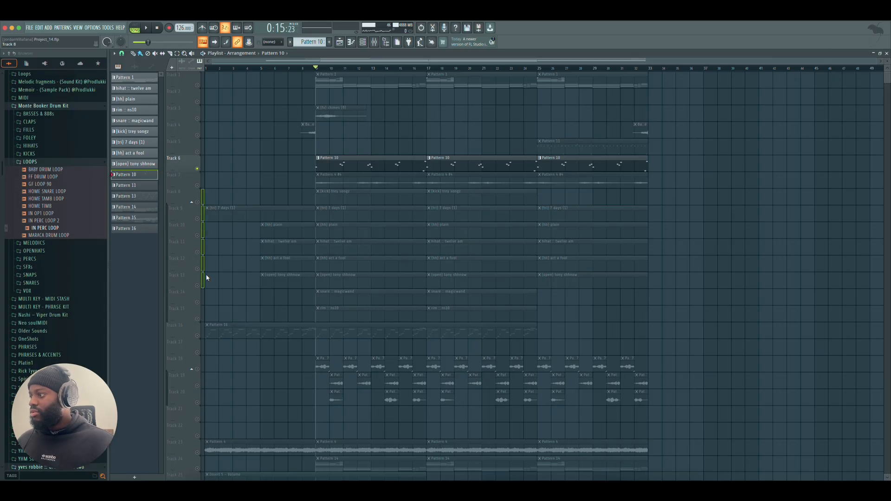
{"action": "right_click", "coordinate": [197, 203]}
{"action": "key", "text": "space"}
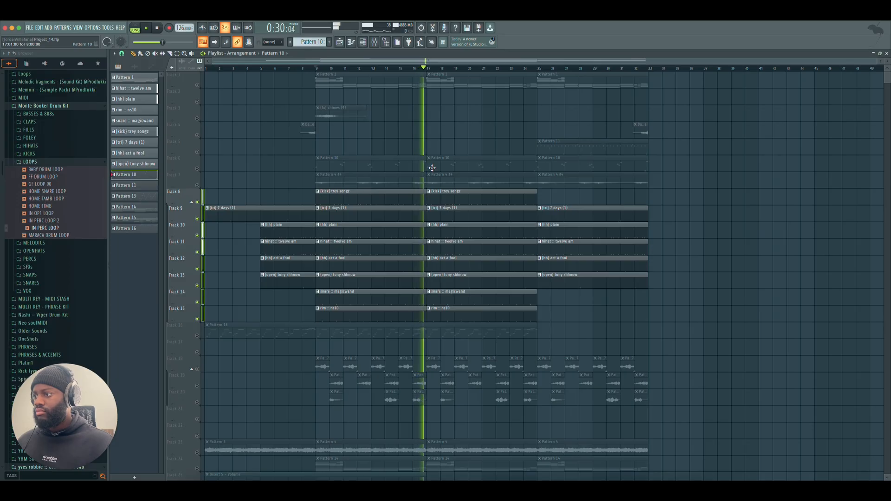
{"action": "key", "text": "space"}
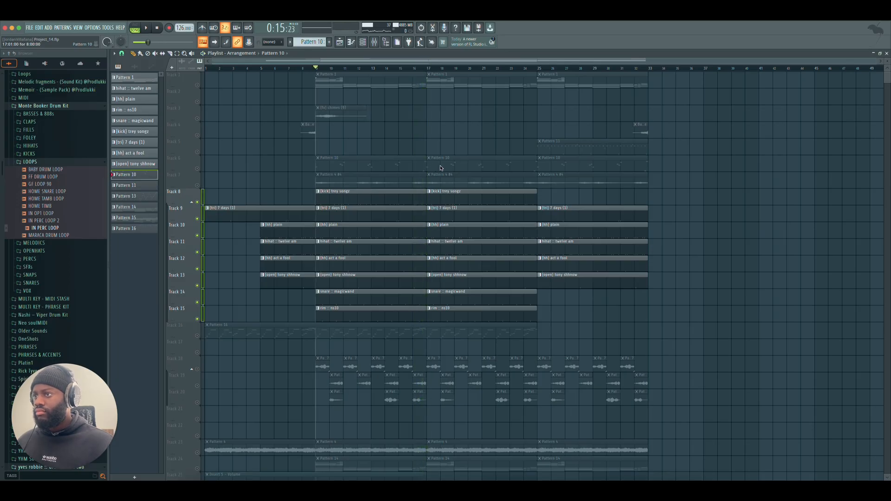
- Solo Track 4 in the playlist and play its audio clip from bar 8
{"action": "left_click", "coordinate": [197, 135], "text": "ctrl"}
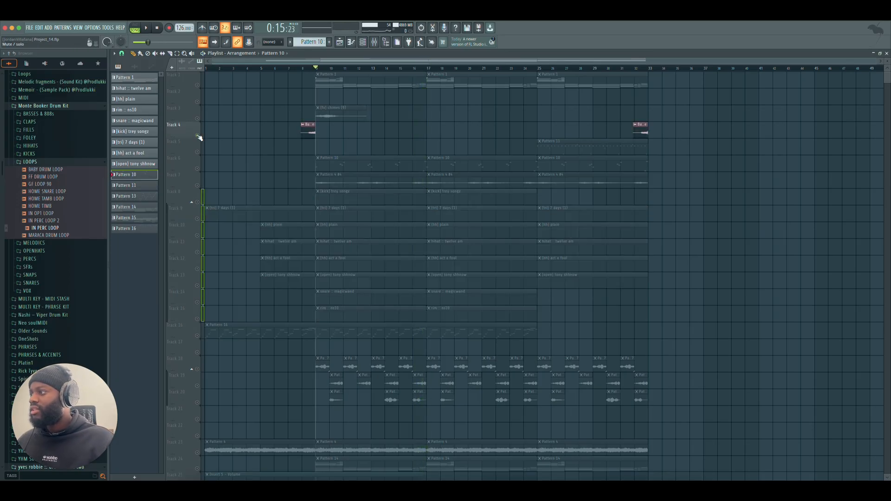
{"action": "left_click", "coordinate": [306, 70]}
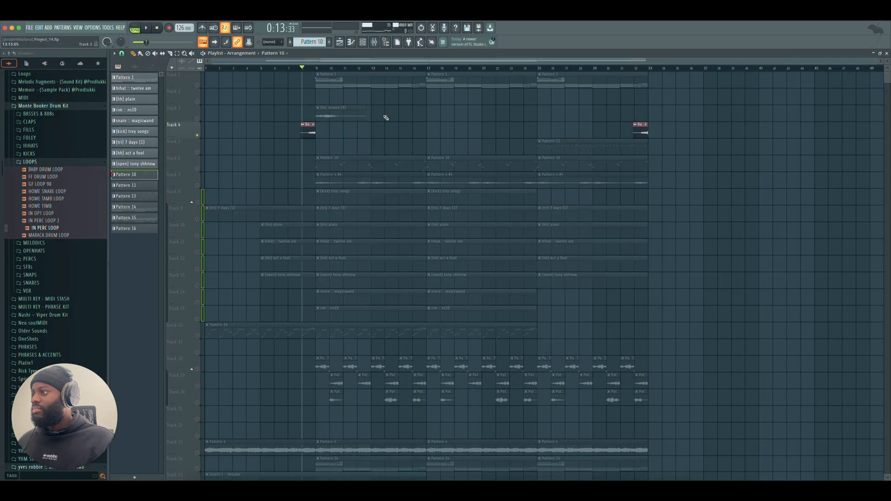
{"action": "key", "text": "space"}
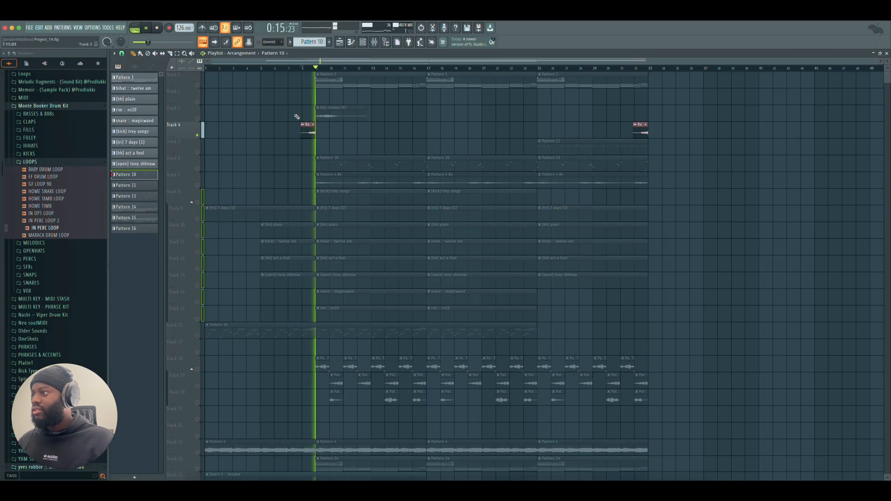
{"action": "key", "text": "space"}
{"action": "key", "text": "space"}
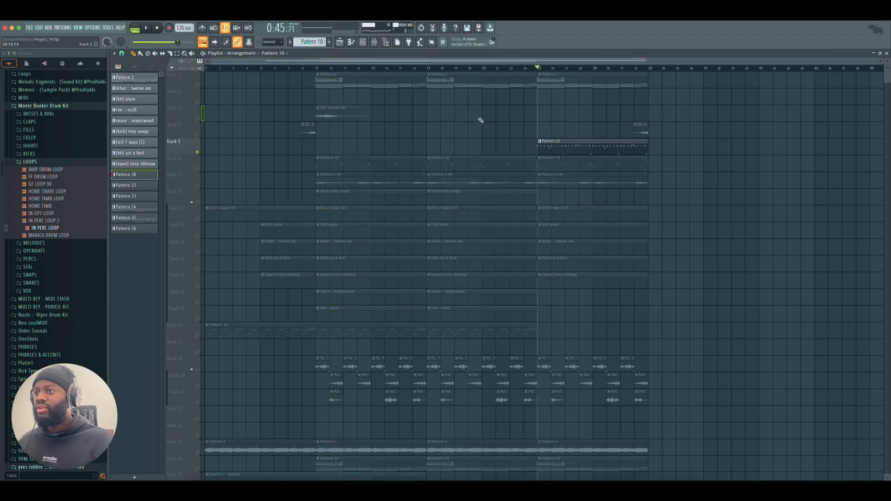
- Play the soloed Track 5 from bar 25 and check its Analog Lab V #4 instrument in the channel rack
{"action": "key", "text": "space"}
{"action": "left_click", "coordinate": [363, 42]}
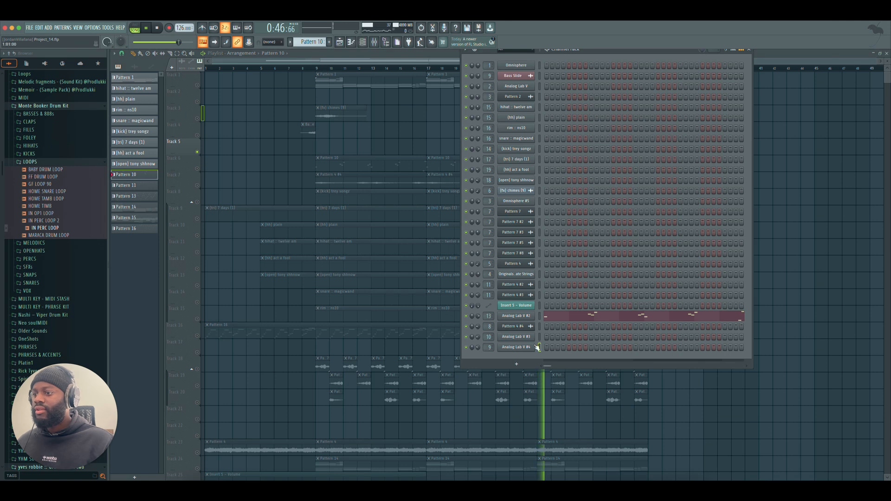
{"action": "left_click", "coordinate": [521, 347]}
{"action": "left_click", "coordinate": [522, 347]}
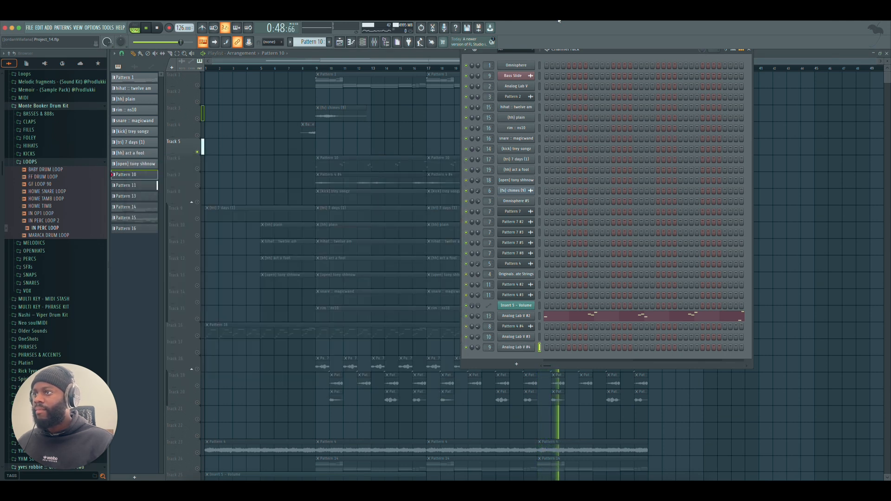
{"action": "left_click", "coordinate": [749, 50]}
- Examine Pattern 11's high notes in the piano roll, stop playback, and return to the playlist
{"action": "double_click", "coordinate": [581, 149]}
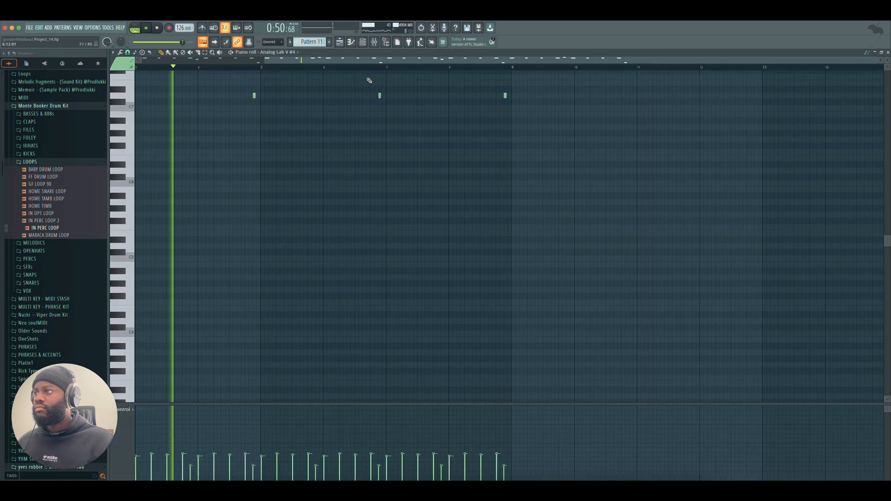
{"action": "scroll", "coordinate": [367, 108], "scroll_direction": "up", "scroll_amount": 8}
{"action": "scroll", "coordinate": [367, 108], "scroll_direction": "up", "scroll_amount": 4}
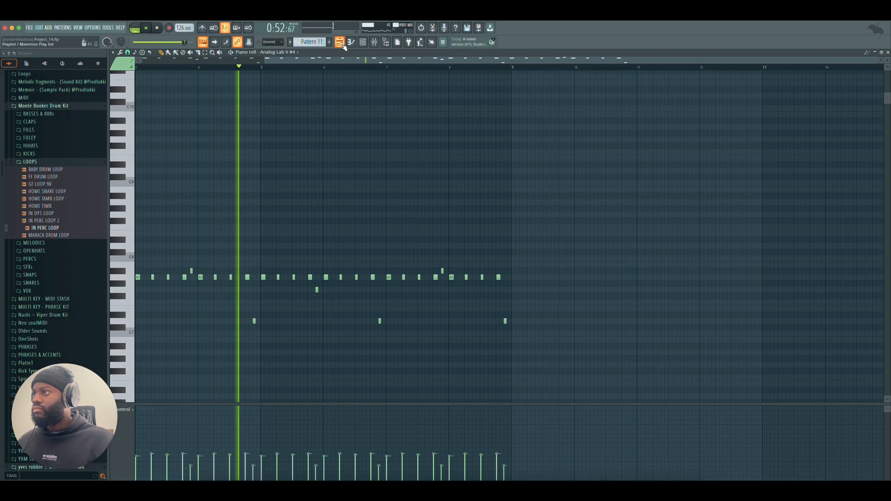
{"action": "key", "text": "space"}
{"action": "left_click", "coordinate": [341, 43]}
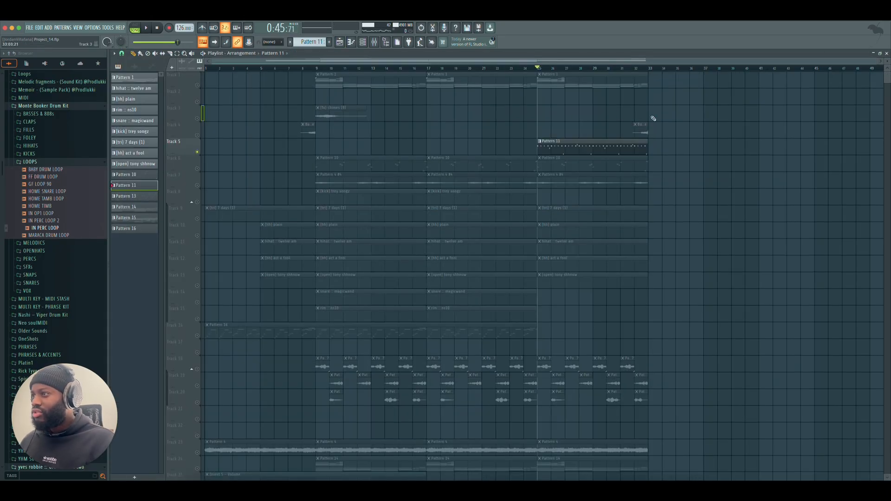
- Inspect the effects on mixer Insert 12: Fruity Parametric EQ 2, SSL G Bus Compressor and SoundShifter Pitch Stereo
{"action": "left_click", "coordinate": [375, 43]}
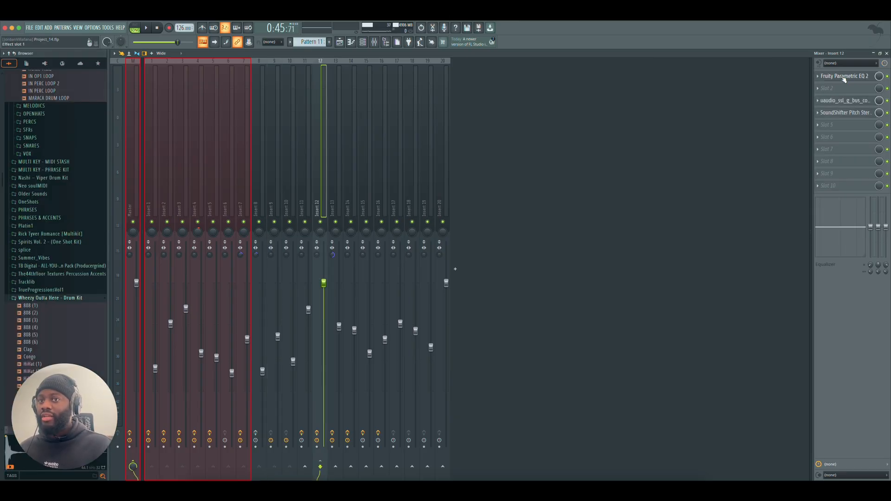
{"action": "left_click", "coordinate": [843, 79]}
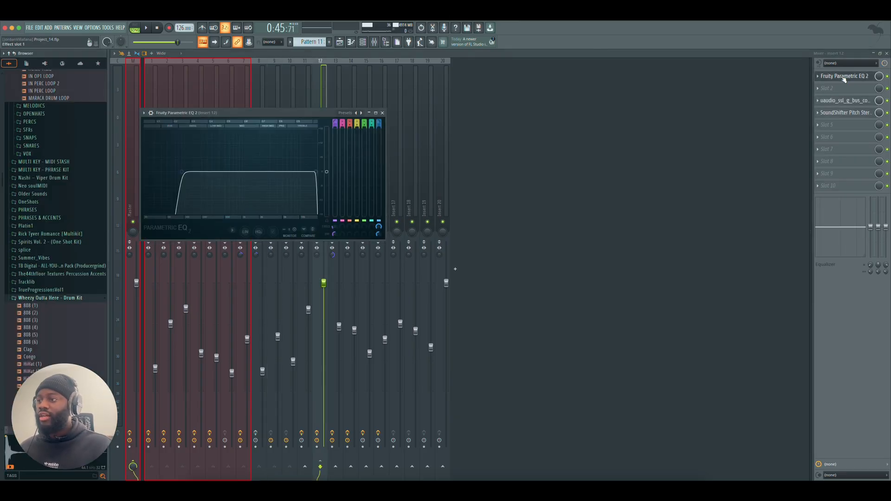
{"action": "left_click", "coordinate": [382, 113]}
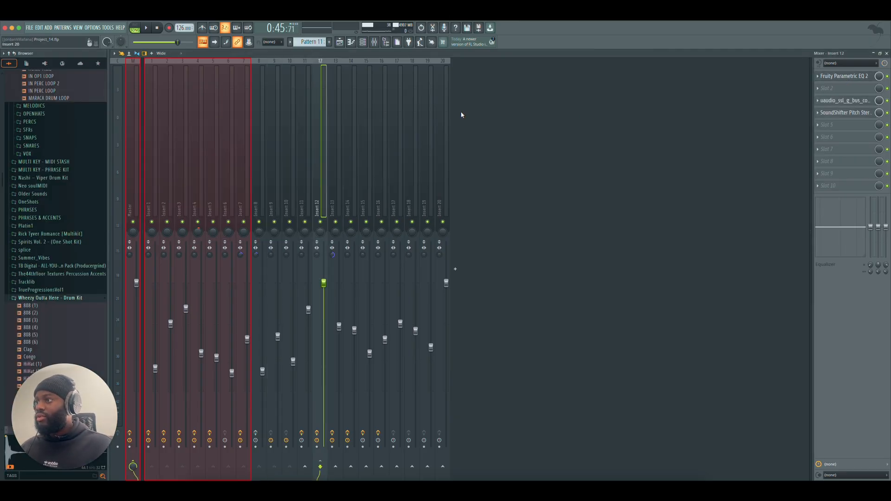
{"action": "left_click", "coordinate": [852, 101]}
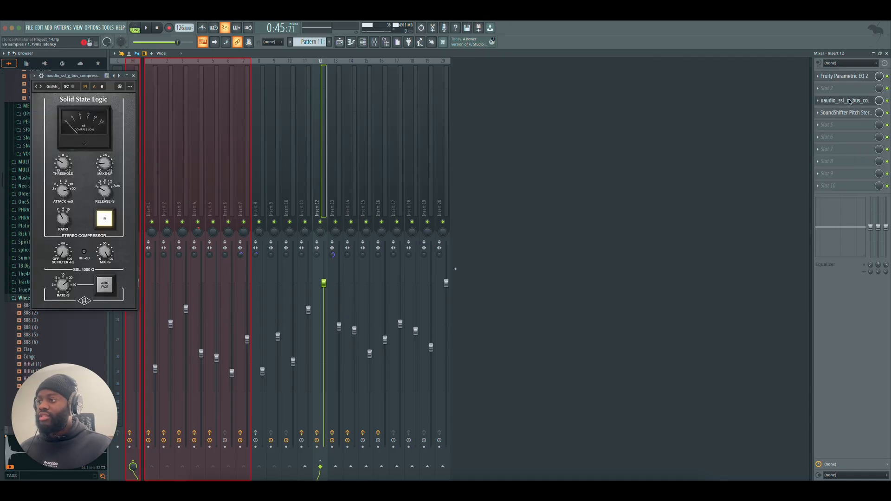
{"action": "left_click", "coordinate": [851, 101]}
{"action": "left_click", "coordinate": [845, 114]}
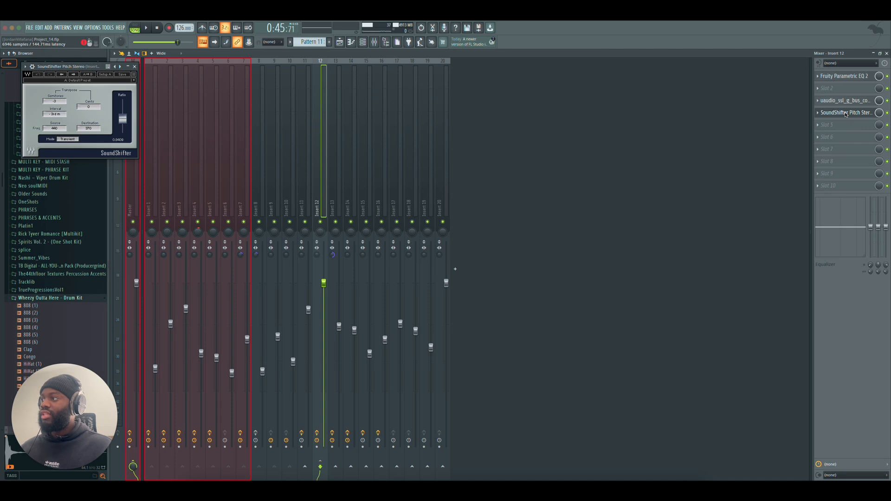
{"action": "left_click", "coordinate": [846, 113]}
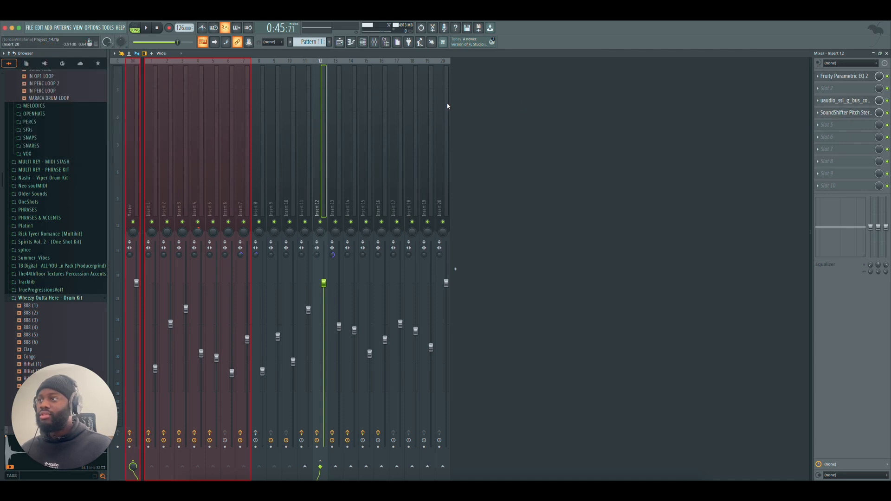
- Inspect the Master channel's effects: Pultec EQP-1A, SSL G Bus Compressor, L2 Stereo, Fruity Parametric EQ and Fruity Soft Clipper
{"action": "left_click", "coordinate": [444, 190]}
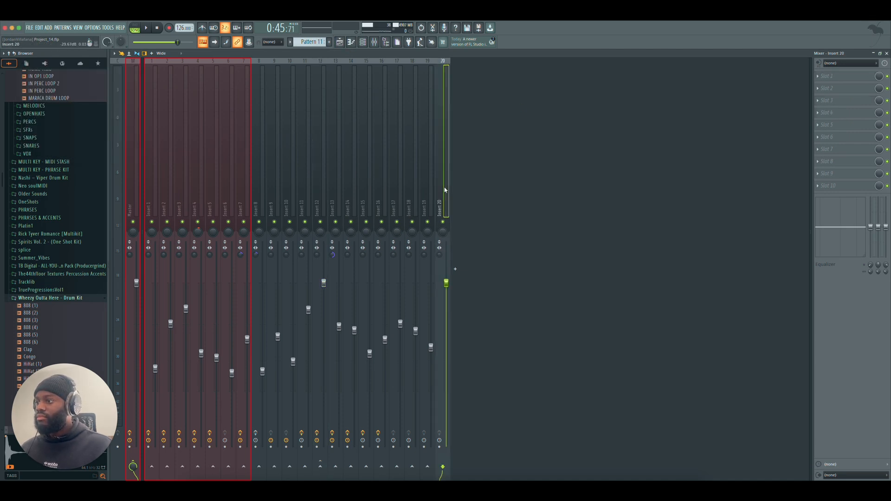
{"action": "left_click", "coordinate": [135, 212]}
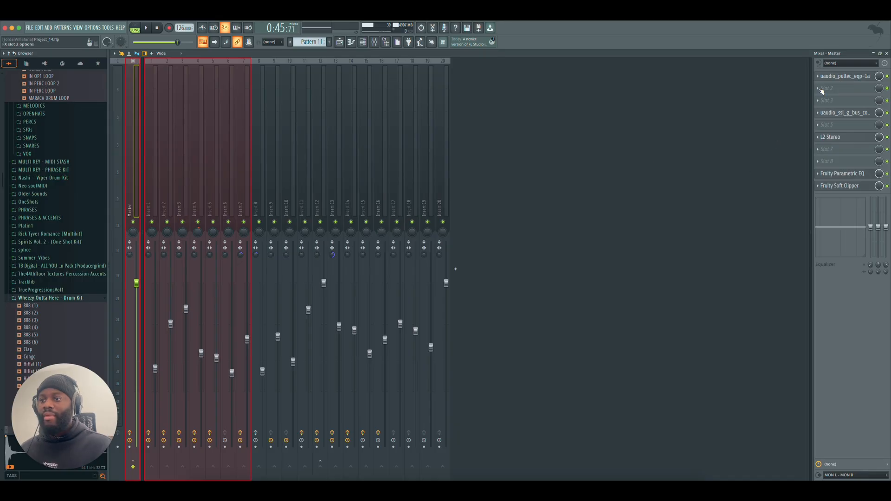
{"action": "left_click", "coordinate": [833, 80]}
{"action": "left_click", "coordinate": [833, 80]}
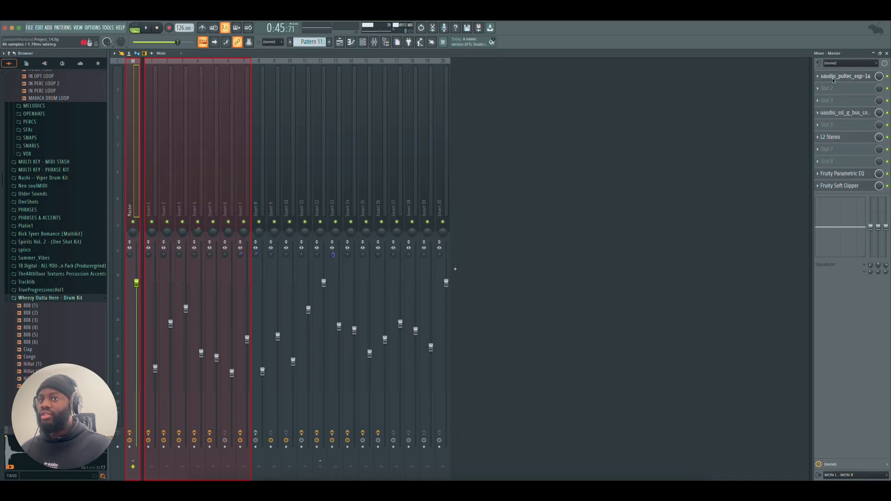
{"action": "left_click", "coordinate": [845, 115]}
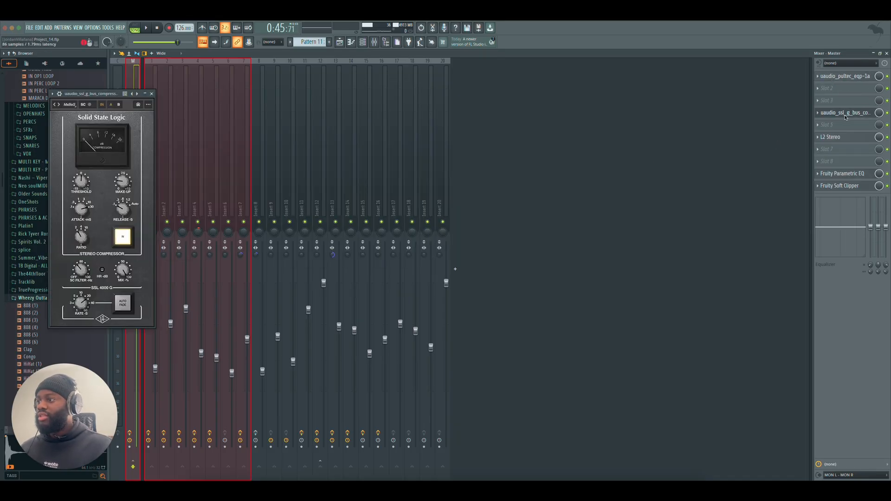
{"action": "left_click", "coordinate": [845, 116]}
{"action": "left_click", "coordinate": [844, 137]}
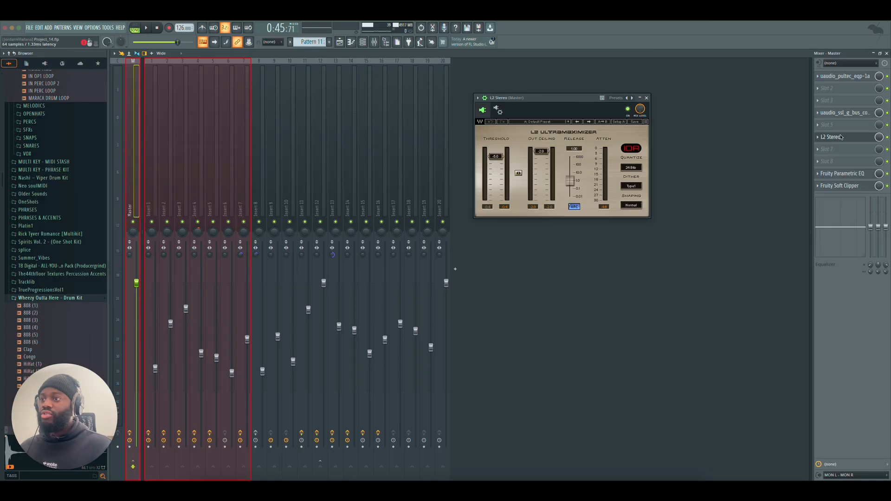
{"action": "left_click", "coordinate": [841, 137]}
{"action": "left_click", "coordinate": [845, 175]}
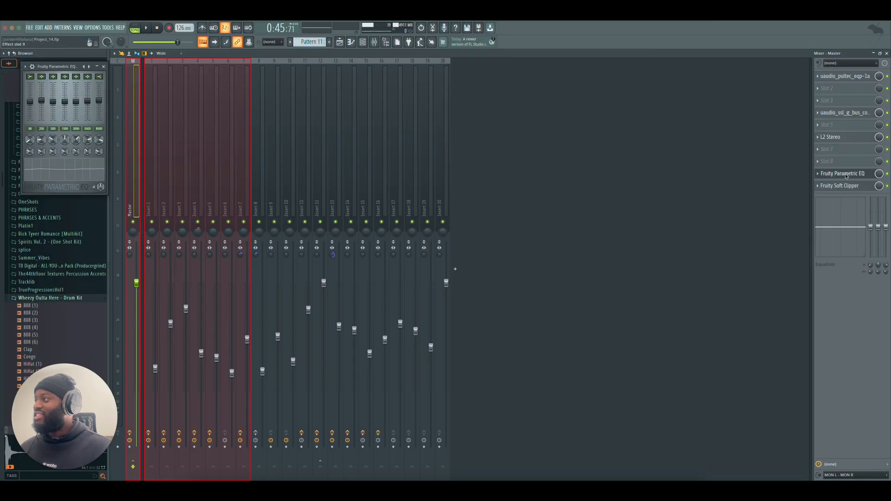
{"action": "left_click", "coordinate": [845, 174]}
{"action": "left_click", "coordinate": [845, 186]}
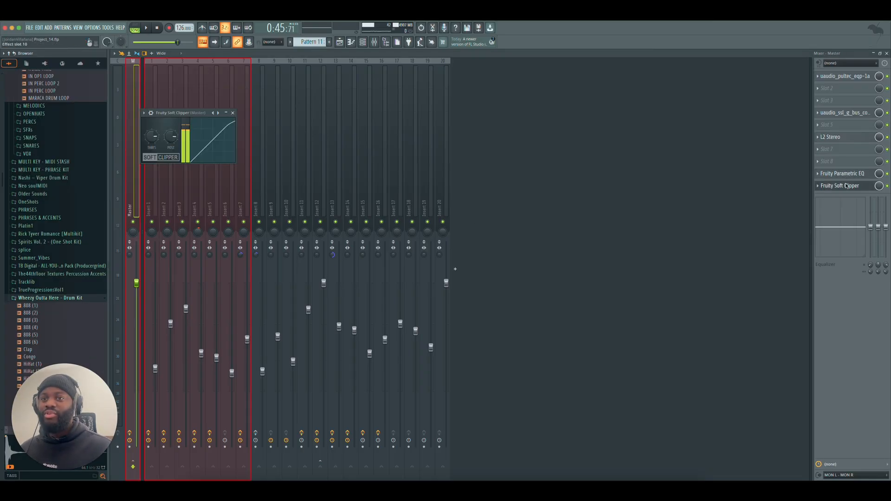